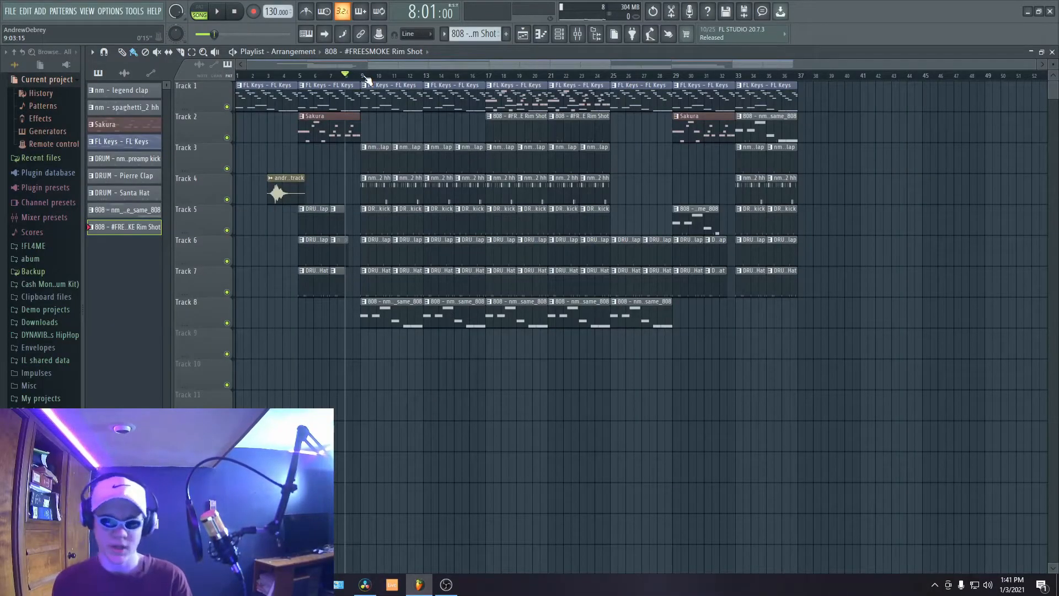
- Play the full arrangement from bar 8, and play the FL Keys melody in the piano roll
{"action": "key", "text": "space"}
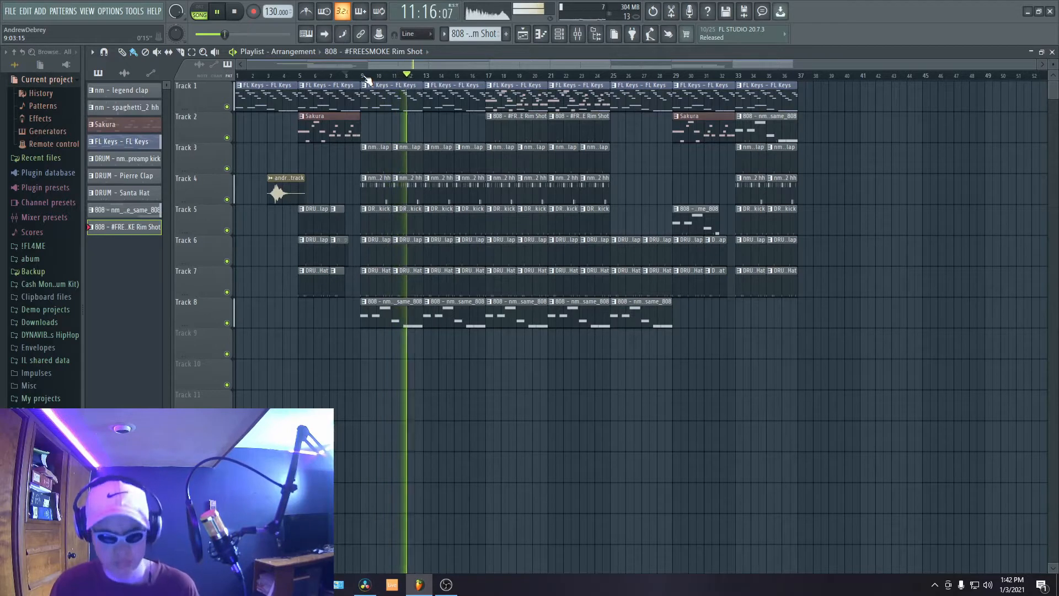
{"action": "key", "text": "space"}
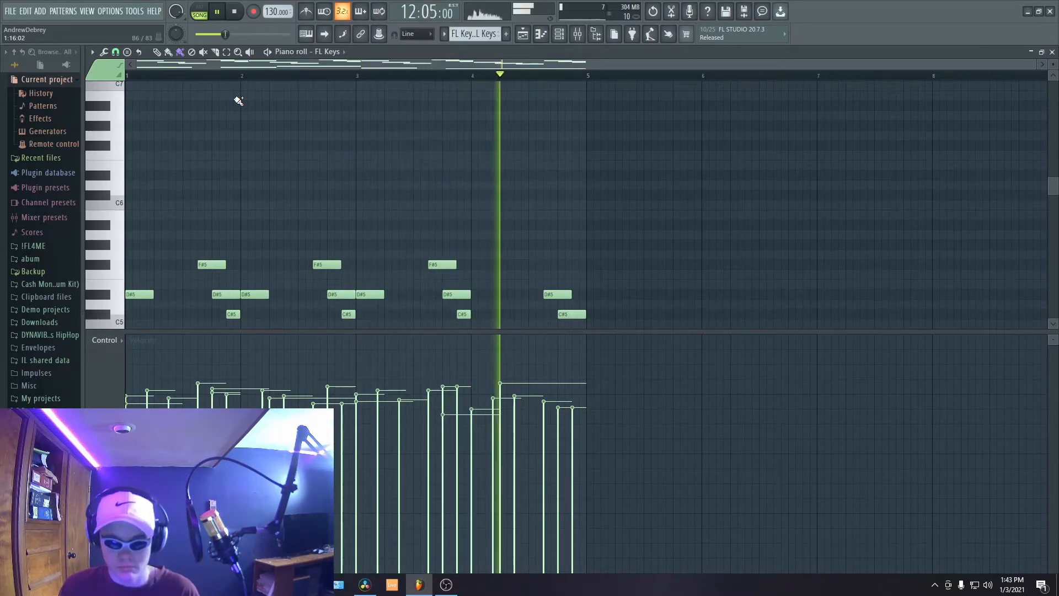
{"action": "key", "text": "space"}
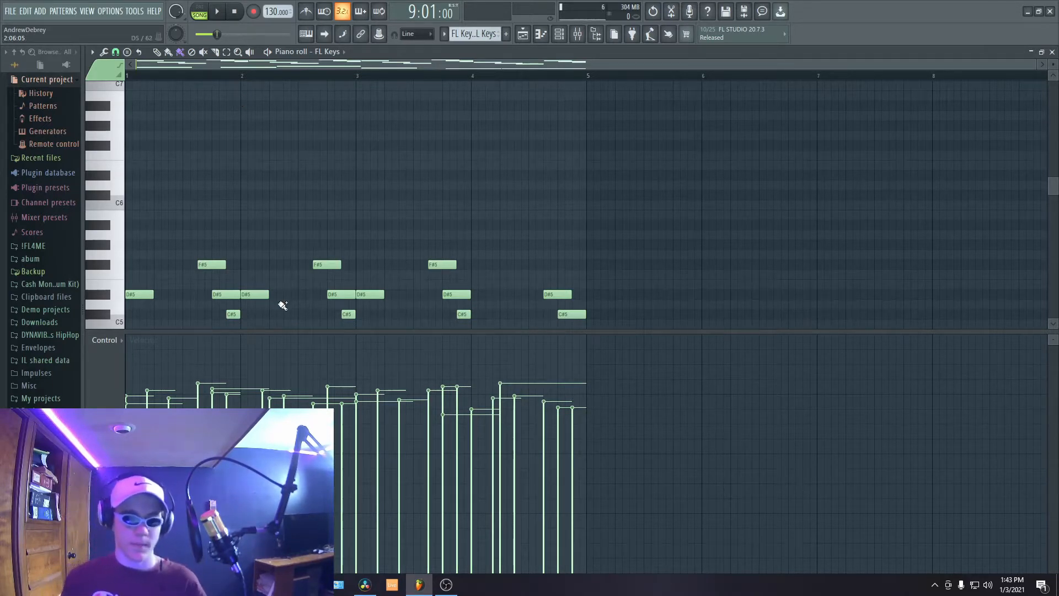
- Examine the FL Keys melody in the piano roll, including its high notes, low bass notes and velocities
{"action": "scroll", "coordinate": [253, 279], "scroll_direction": "down", "scroll_amount": 4}
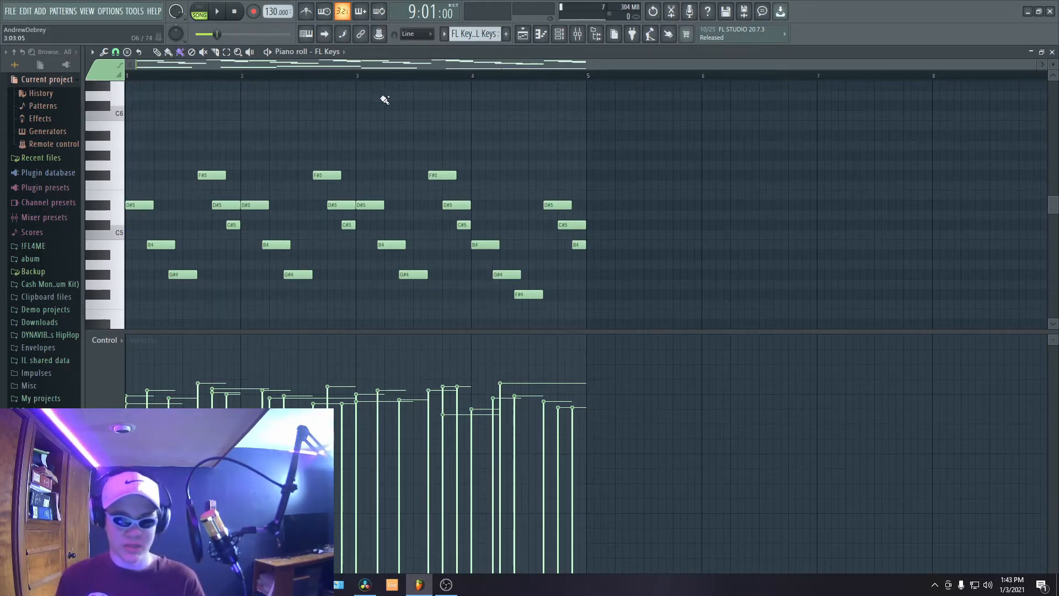
{"action": "scroll", "coordinate": [216, 169], "scroll_direction": "down", "scroll_amount": 2}
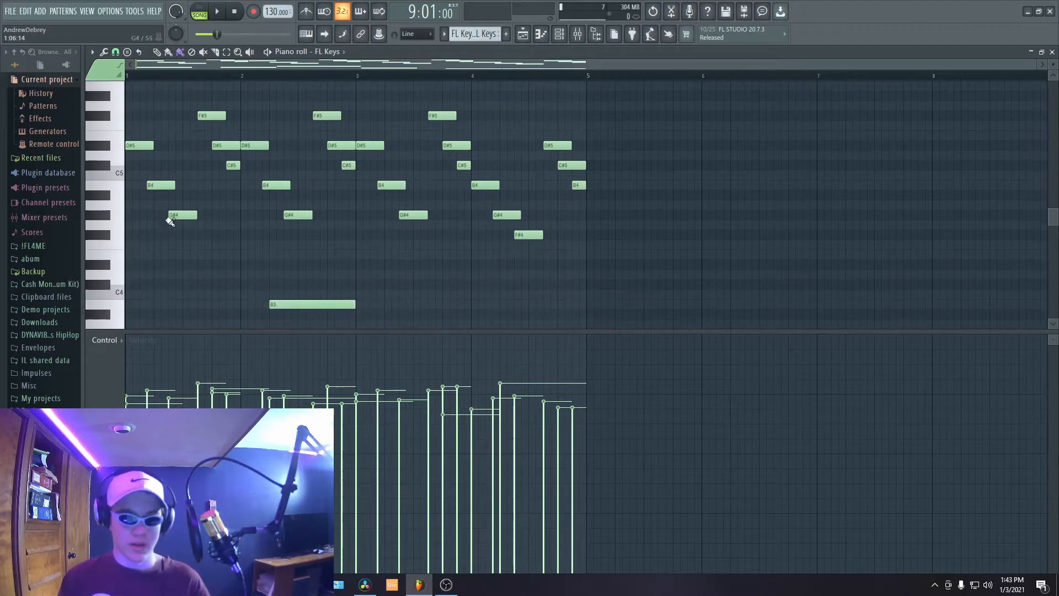
{"action": "scroll", "coordinate": [195, 277], "scroll_direction": "down", "scroll_amount": 3}
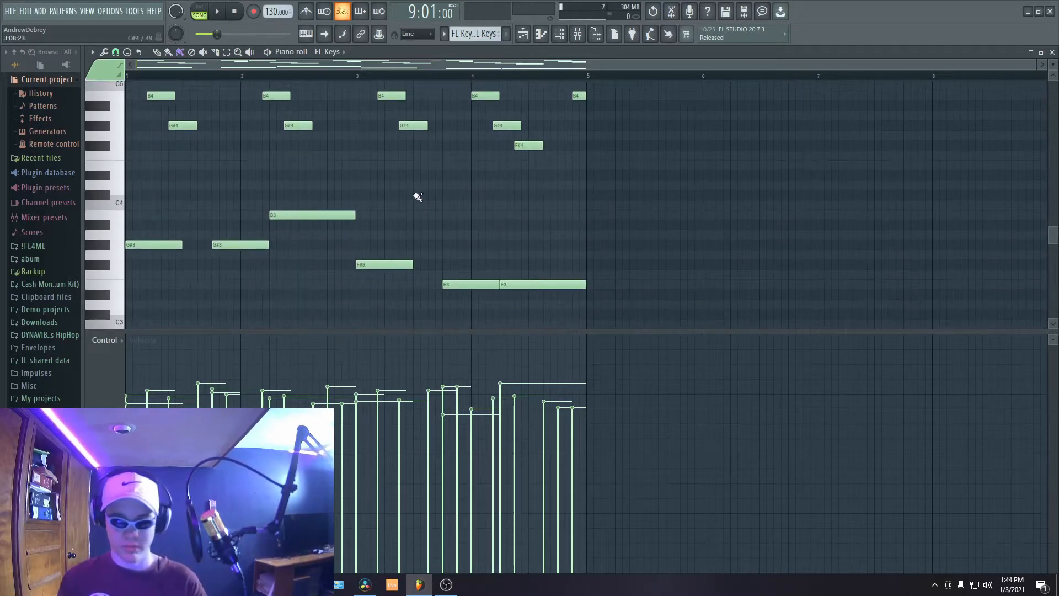
{"action": "scroll", "coordinate": [307, 308], "scroll_direction": "up", "scroll_amount": 4}
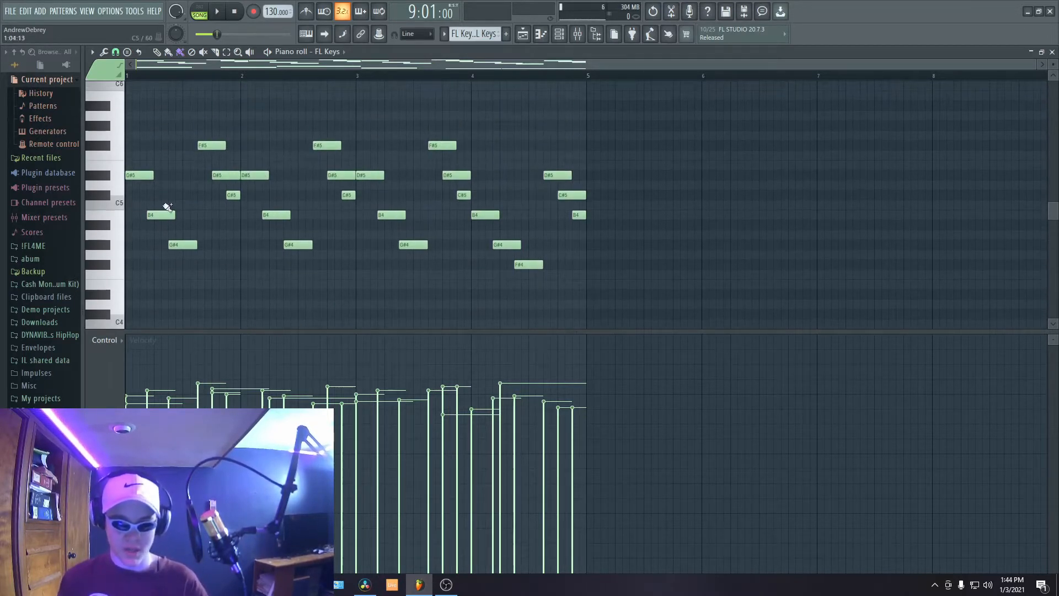
{"action": "scroll", "coordinate": [132, 171], "scroll_direction": "up", "scroll_amount": 5}
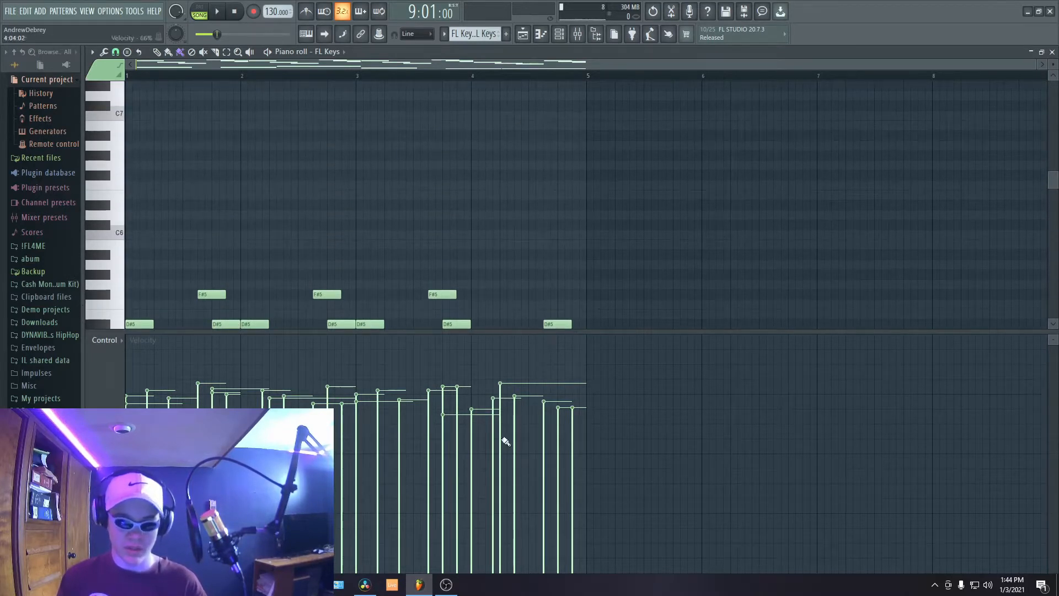
{"action": "scroll", "coordinate": [250, 247], "scroll_direction": "down", "scroll_amount": 4}
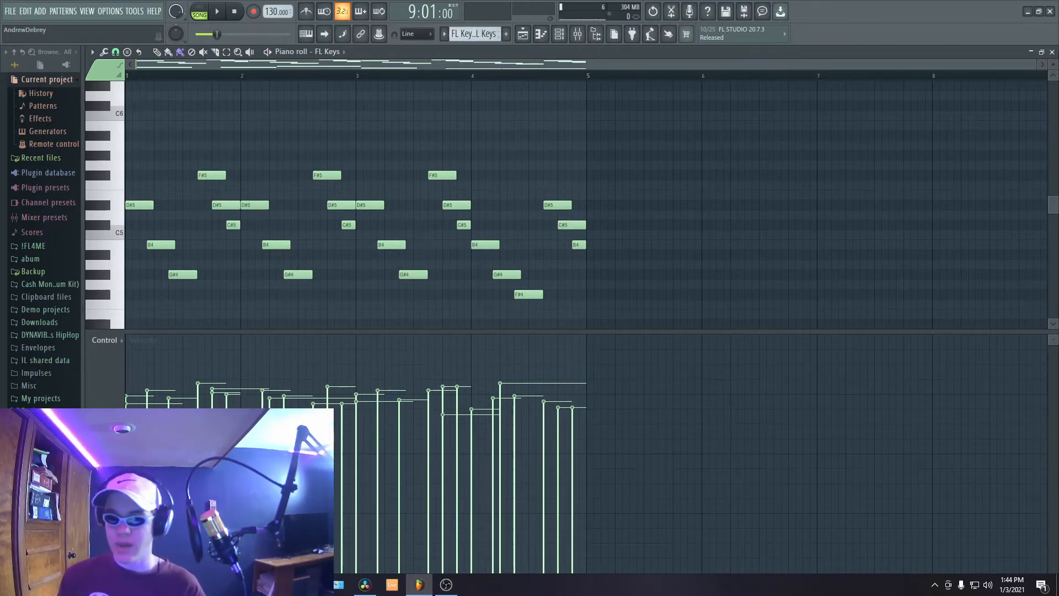
{"action": "left_click", "coordinate": [1052, 52]}
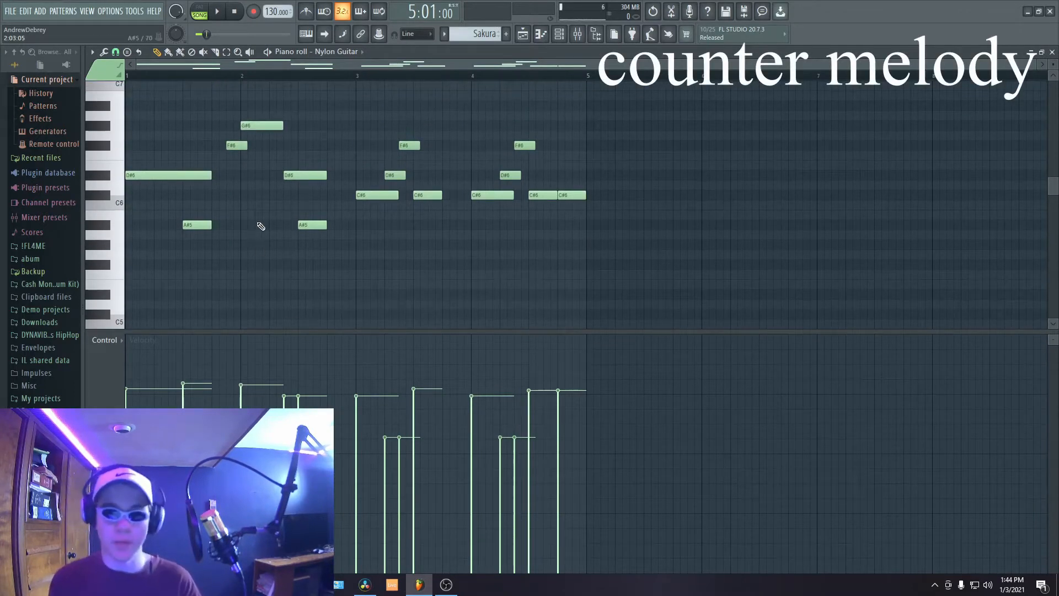
- Play the Nylon Guitar counter melody of the Sakura pattern and close its piano roll
{"action": "key", "text": "space"}
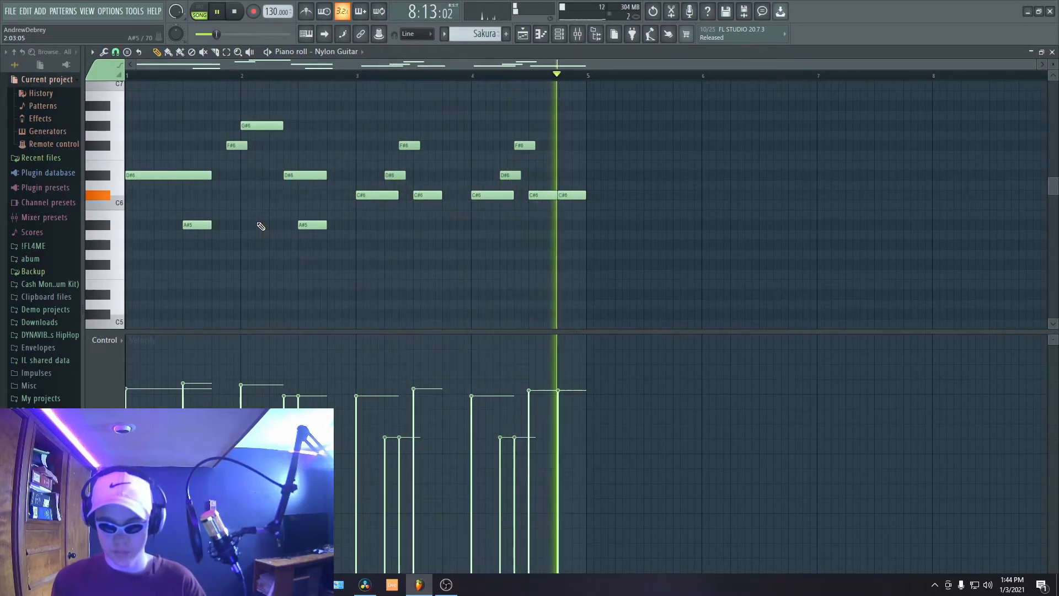
{"action": "key", "text": "space"}
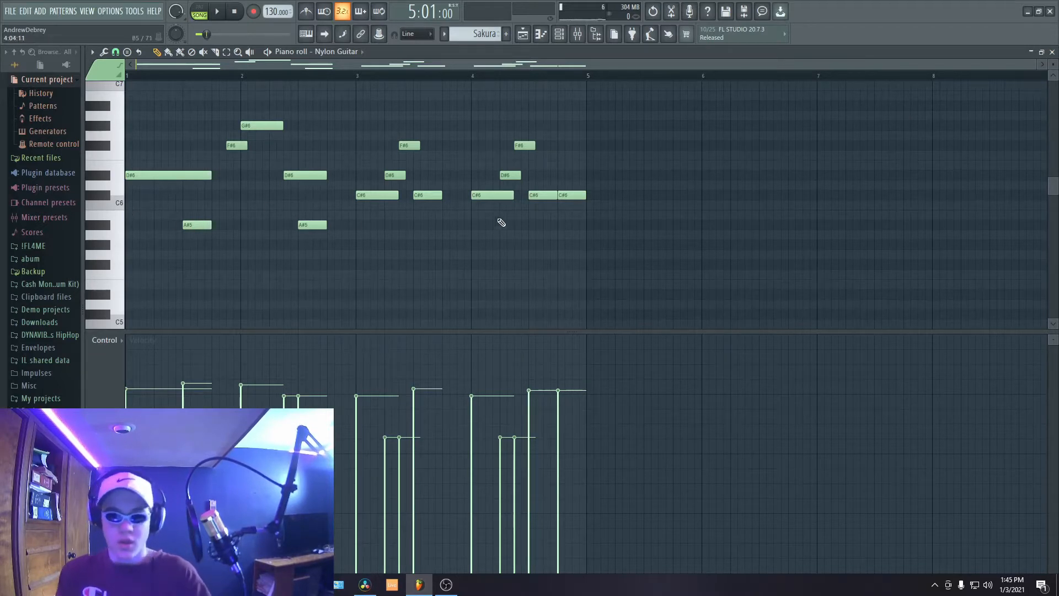
{"action": "left_click", "coordinate": [1051, 51]}
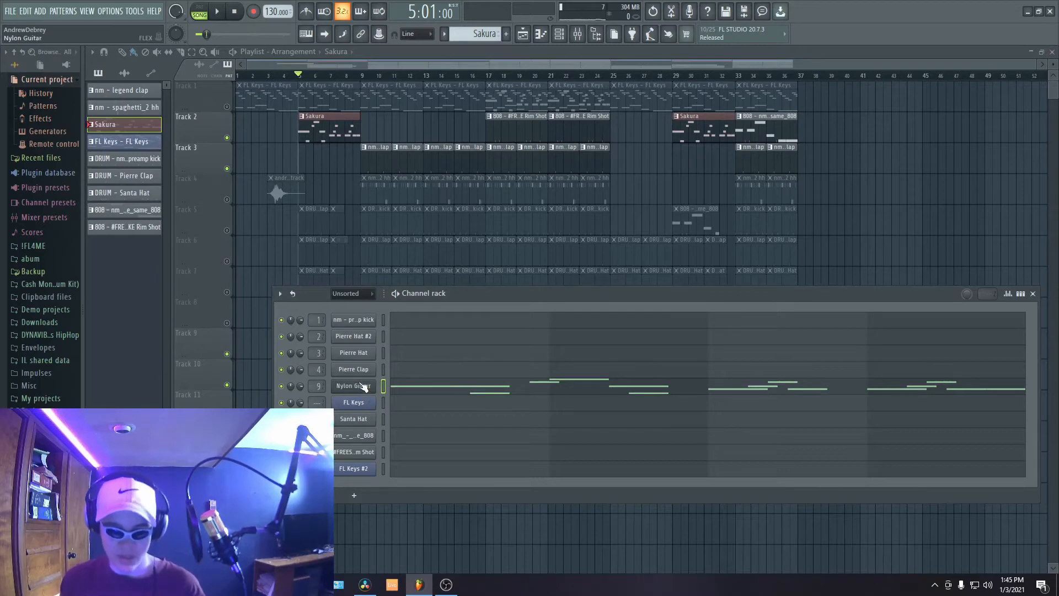
- Replace the Nylon Guitar channel's instrument with FLEX and load the Nylon Guitar preset from its favourites
{"action": "right_click", "coordinate": [354, 387]}
{"action": "mouse_move", "coordinate": [406, 471]}
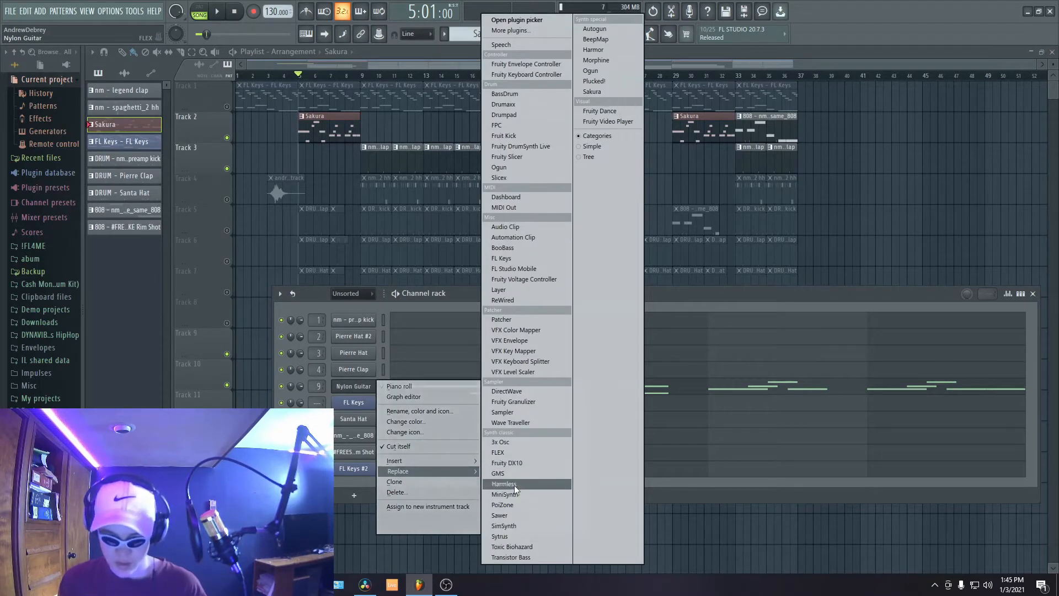
{"action": "left_click", "coordinate": [529, 452]}
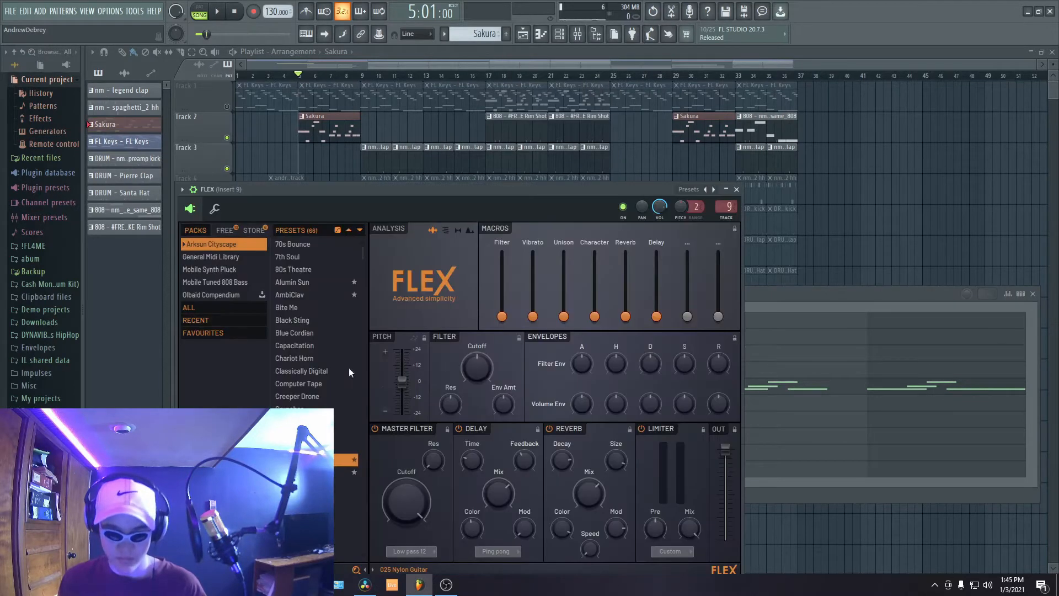
{"action": "left_click", "coordinate": [220, 332]}
{"action": "scroll", "coordinate": [300, 386], "scroll_direction": "down", "scroll_amount": 8}
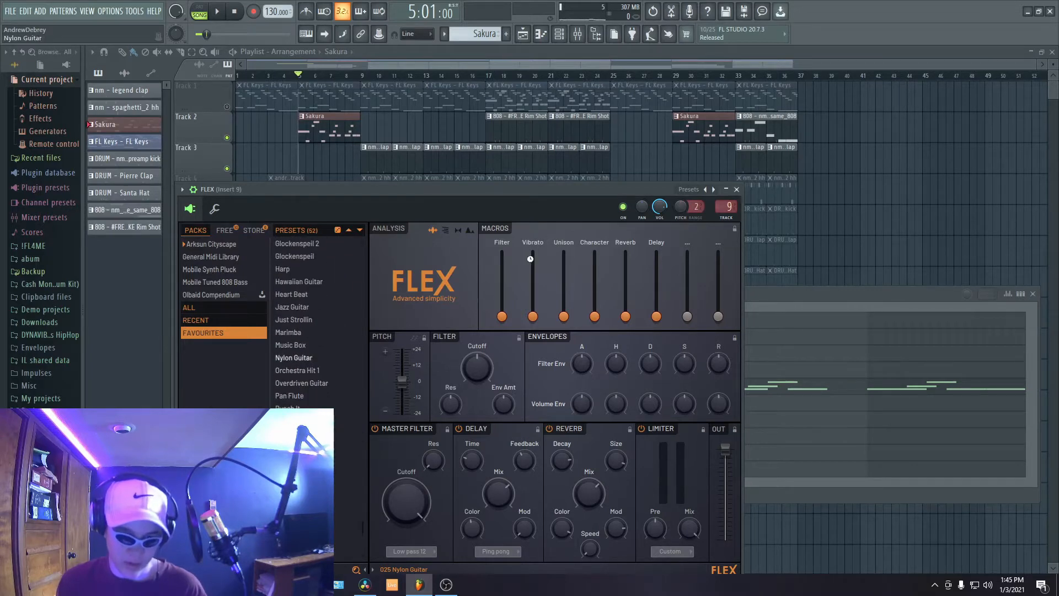
{"action": "left_click", "coordinate": [294, 357]}
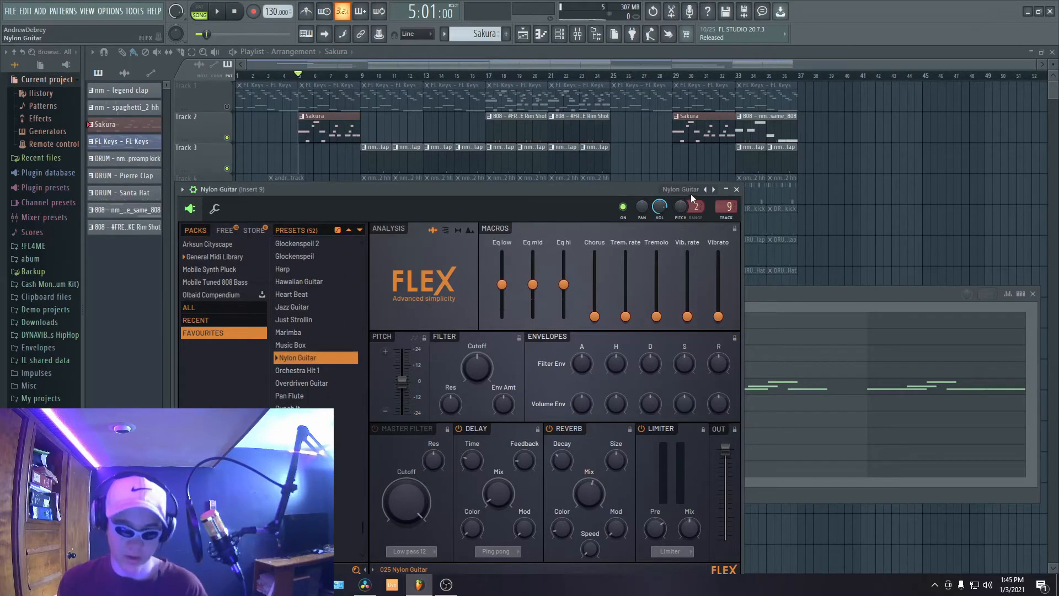
{"action": "left_click", "coordinate": [736, 190]}
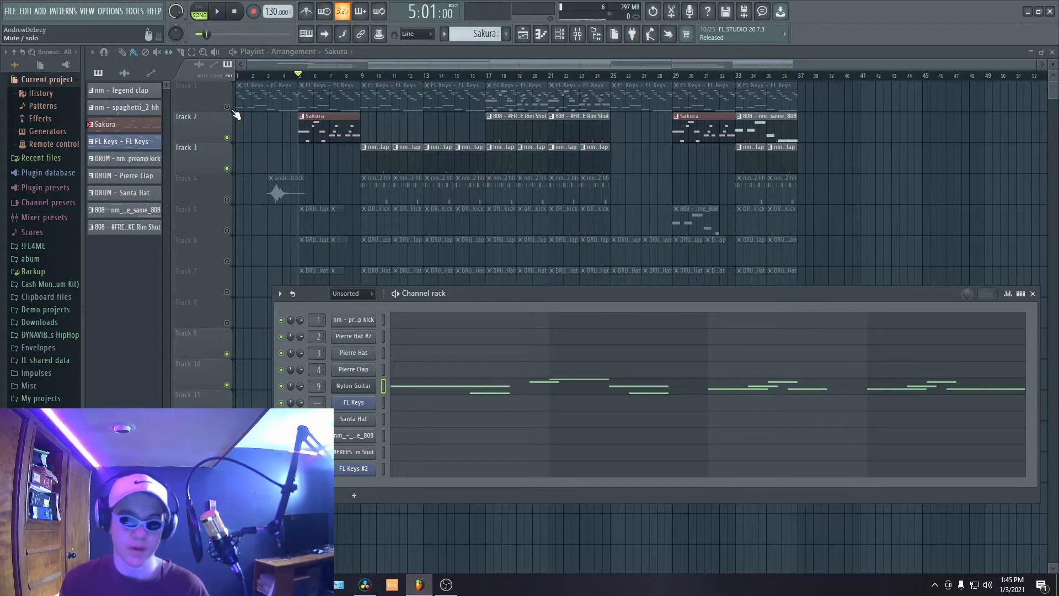
- Unmute Track 1 and play the FL Keys melody together with the counter melody on Track 2
{"action": "left_click", "coordinate": [227, 107]}
{"action": "key", "text": "F6"}
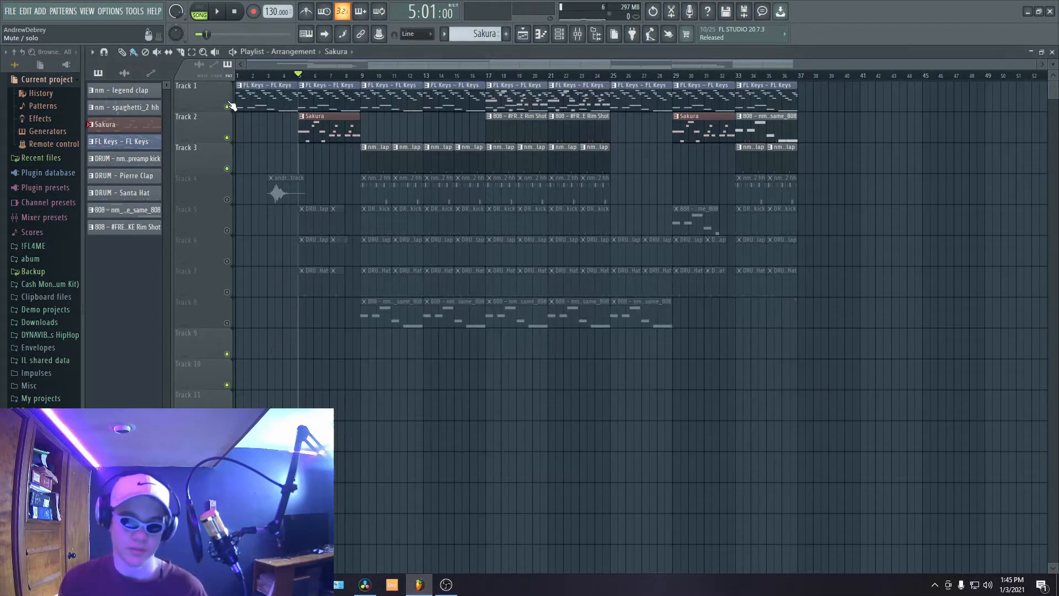
{"action": "key", "text": "space"}
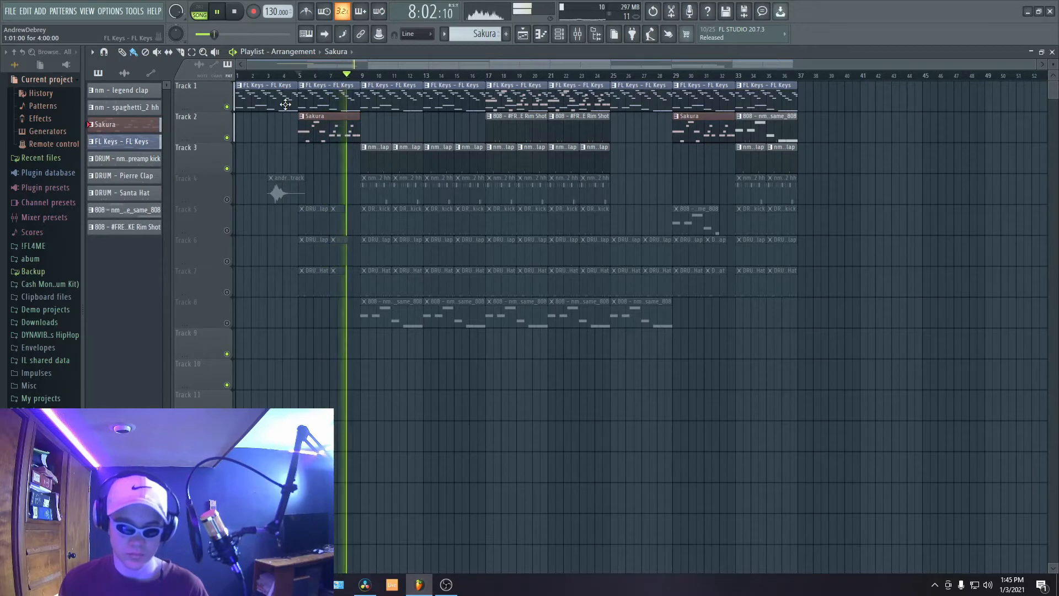
{"action": "key", "text": "space"}
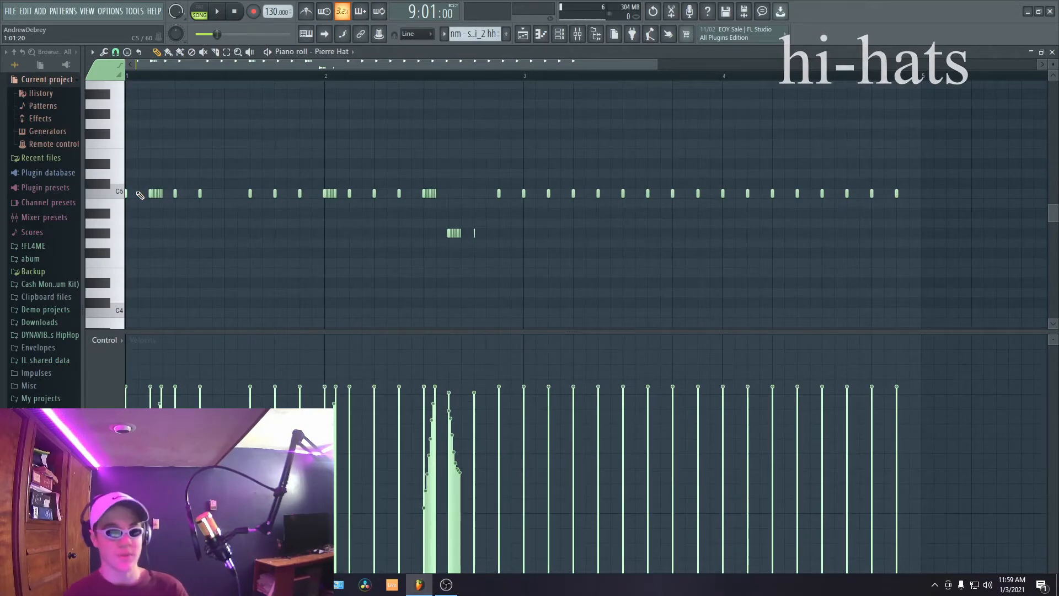
- Stamp a hi-hat roll on B4 in bar 1 of the Pierre Hat piano roll and delete it
{"action": "left_click", "coordinate": [127, 52]}
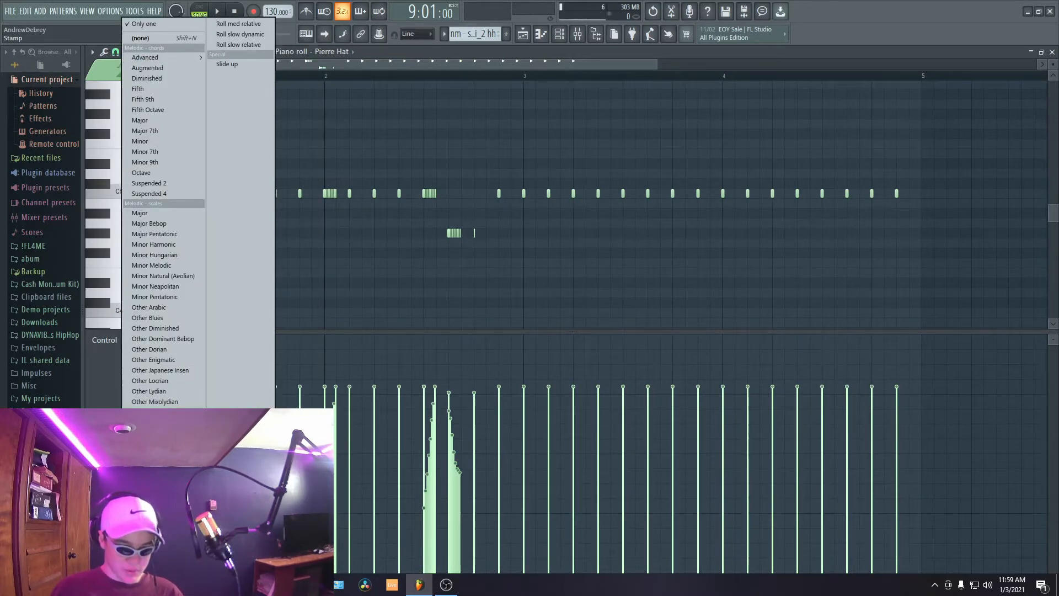
{"action": "key", "text": "Escape"}
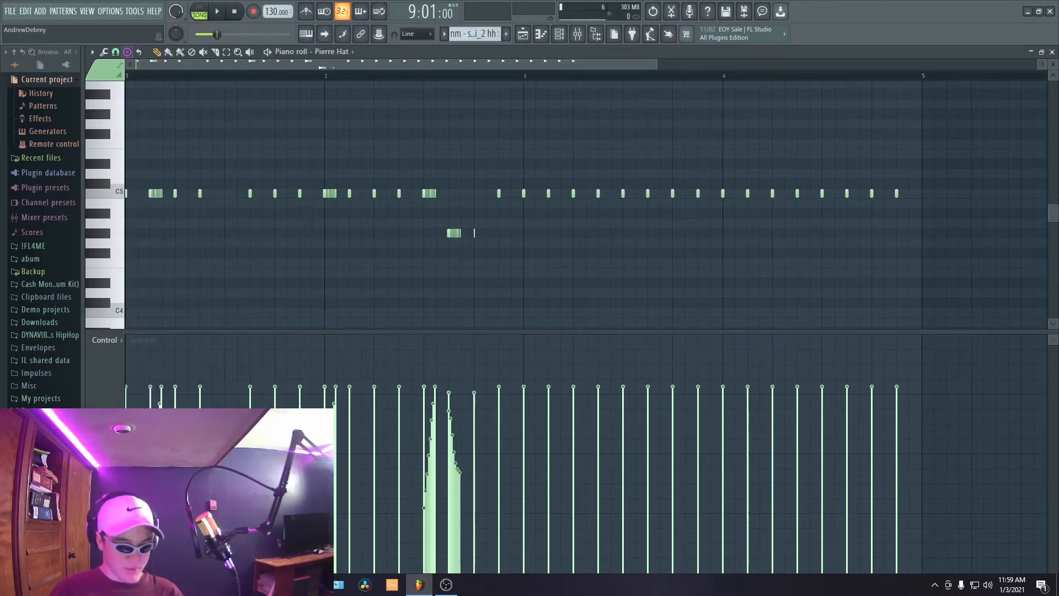
{"action": "left_click", "coordinate": [227, 202]}
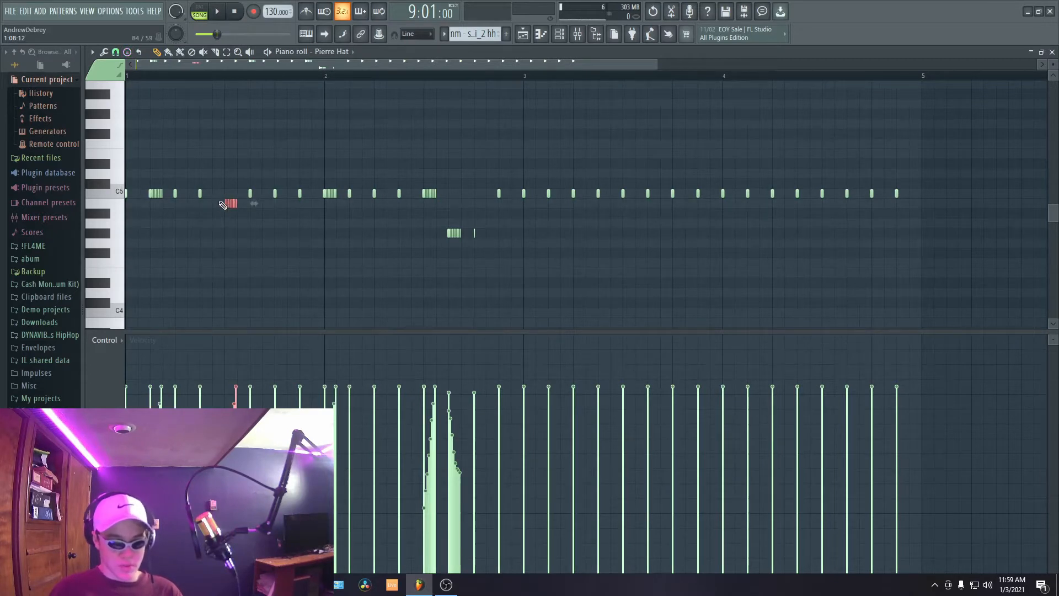
{"action": "right_click", "coordinate": [230, 204]}
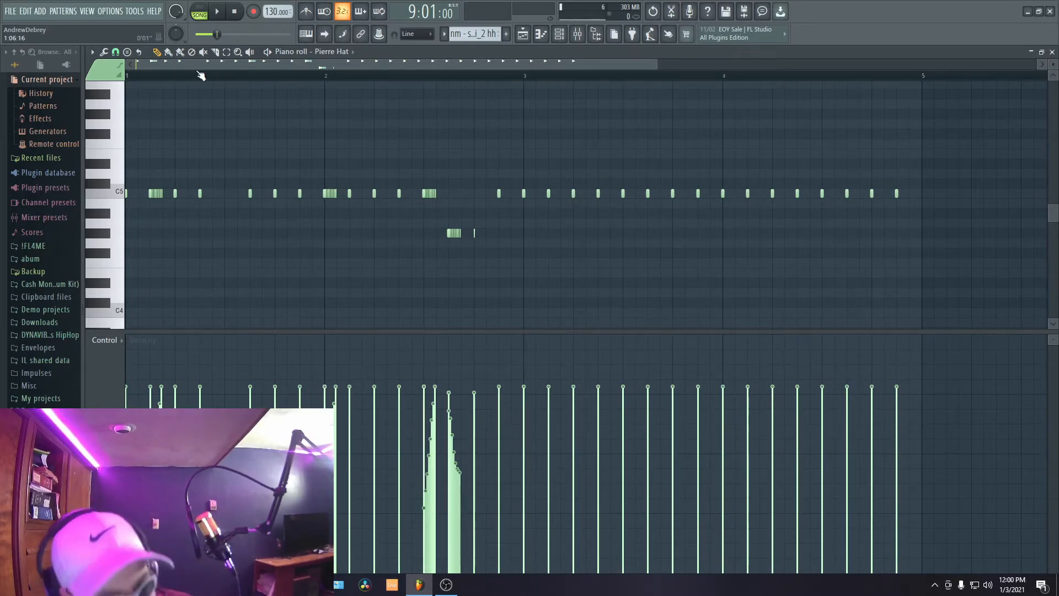
- Play the Pierre Hat hi-hats and the Track 7 counter hi-hats, and view the Santa Hat notes in the piano roll
{"action": "key", "text": "space"}
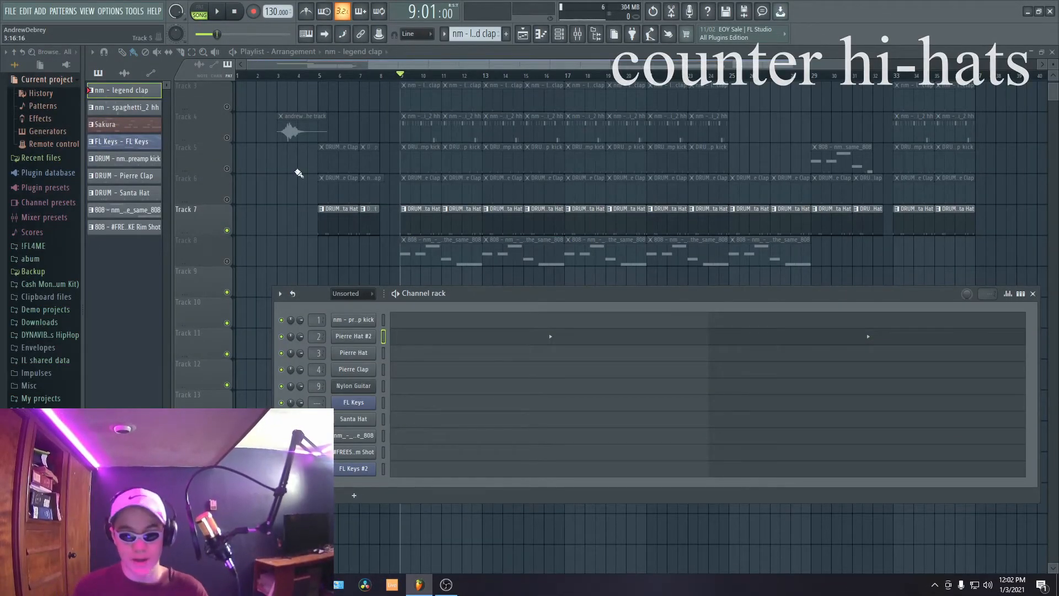
{"action": "key", "text": "space"}
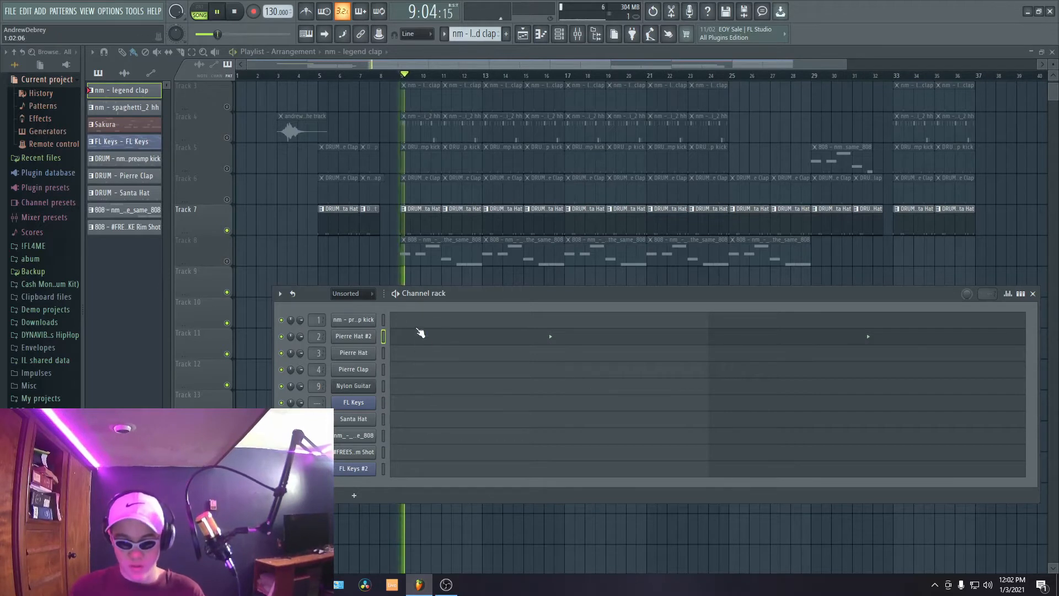
{"action": "left_click", "coordinate": [435, 217]}
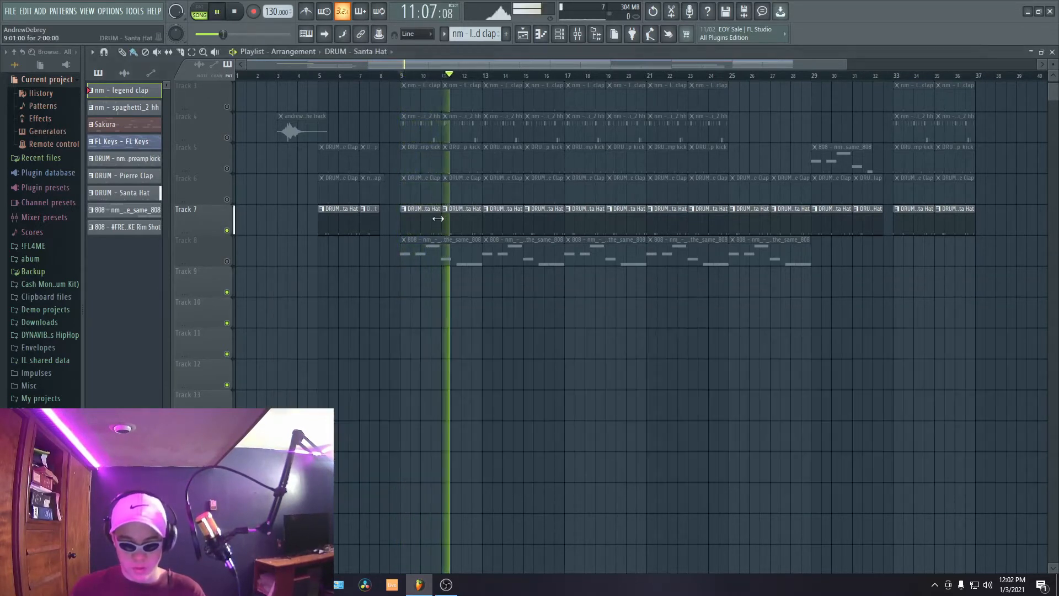
{"action": "left_click", "coordinate": [560, 35]}
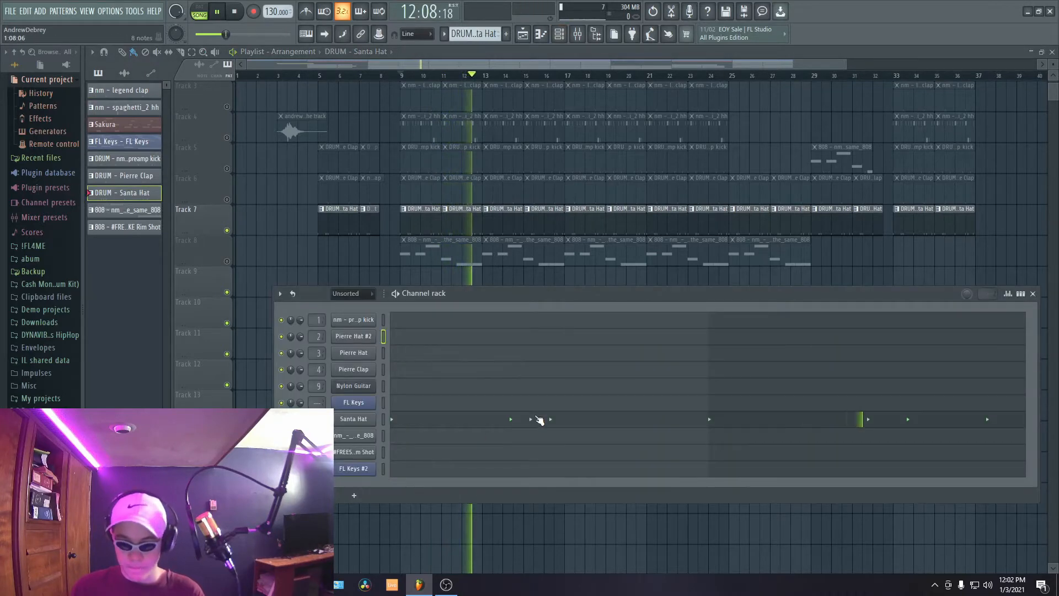
{"action": "left_click", "coordinate": [538, 419]}
{"action": "key", "text": "space"}
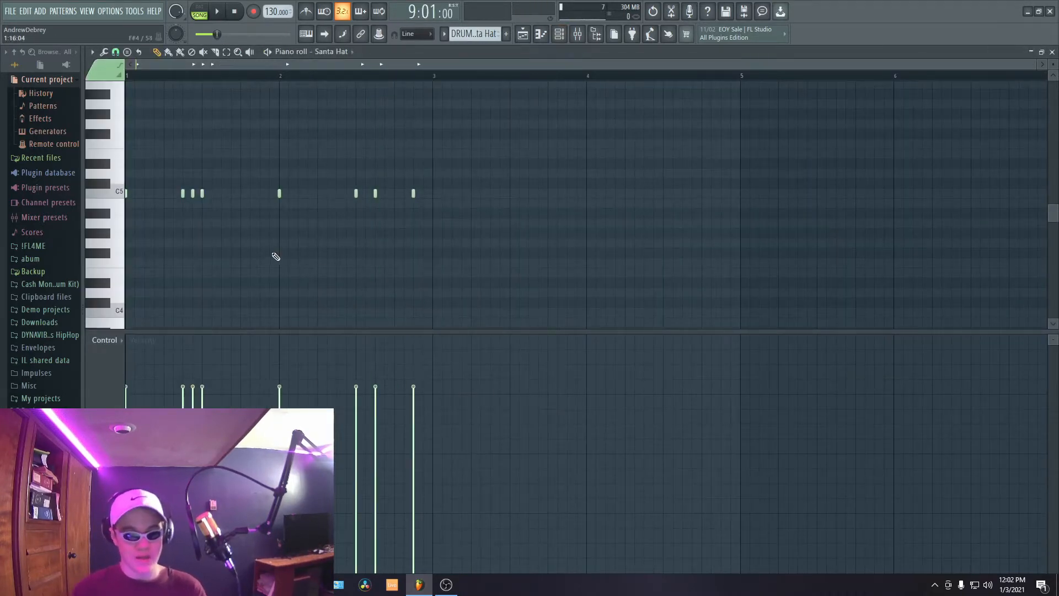
{"action": "left_click", "coordinate": [1051, 52]}
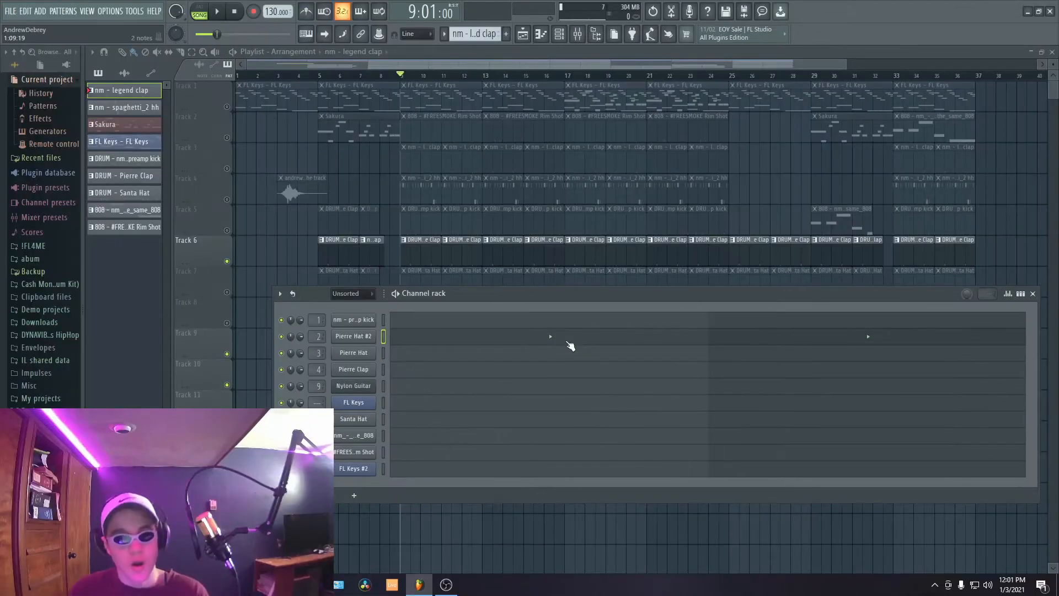
- View the Pierre Hat #2 notes of the nm - legend clap pattern in the piano roll during playback
{"action": "left_click", "coordinate": [565, 339]}
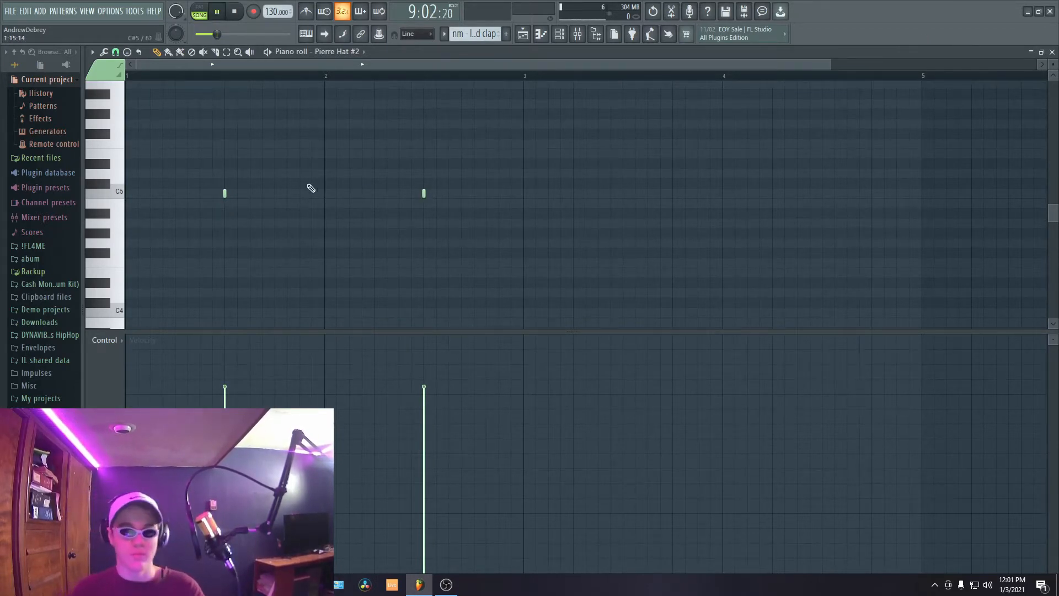
{"action": "scroll", "coordinate": [236, 172], "scroll_direction": "down", "scroll_amount": 2}
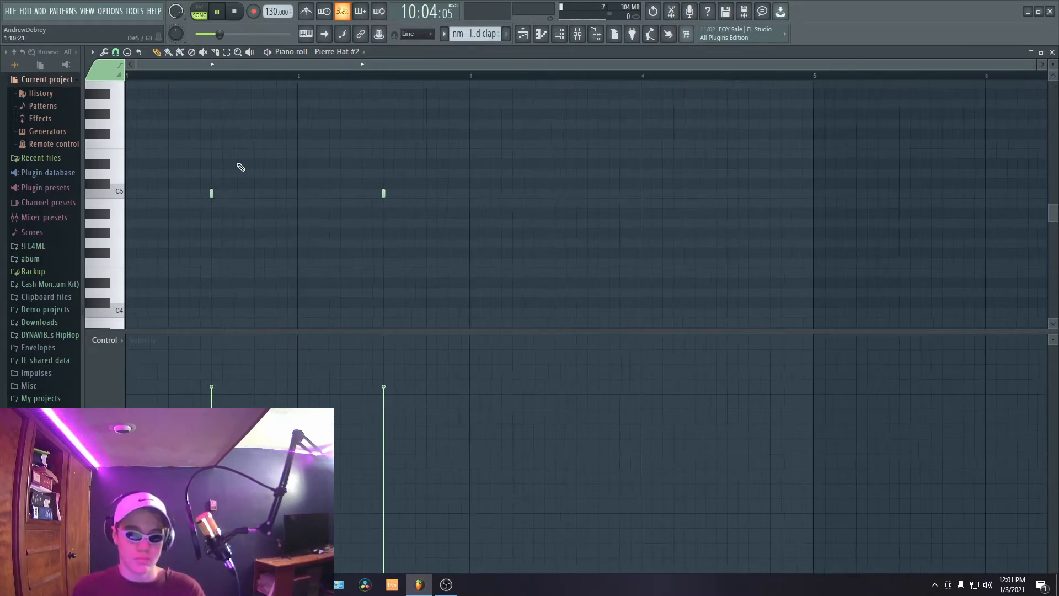
{"action": "left_click", "coordinate": [1052, 52]}
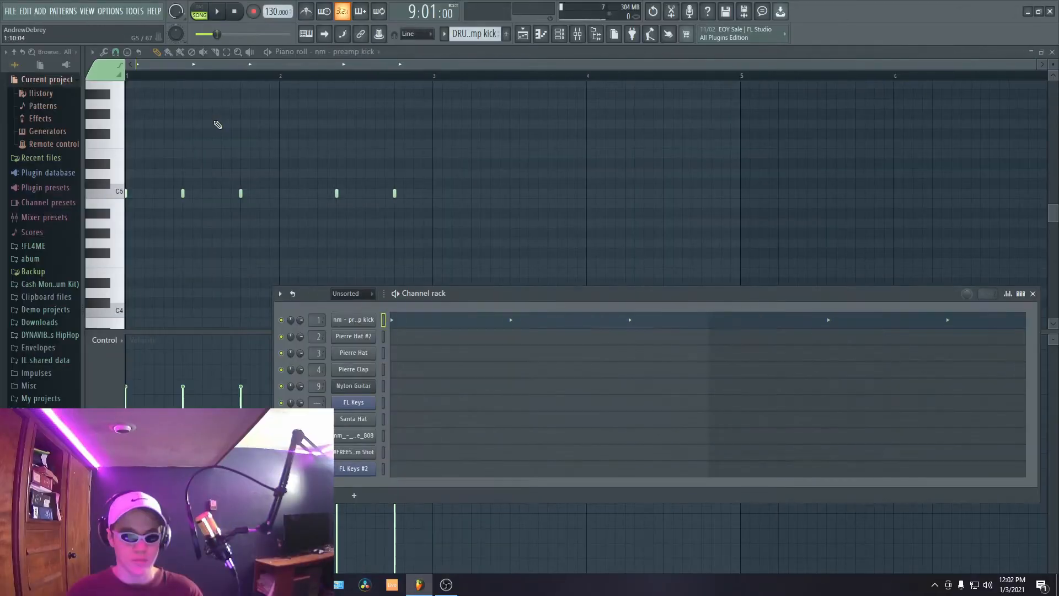
- Play the nm - preamp kick pattern and examine the spacing of its C5 notes in the piano roll
{"action": "key", "text": "space"}
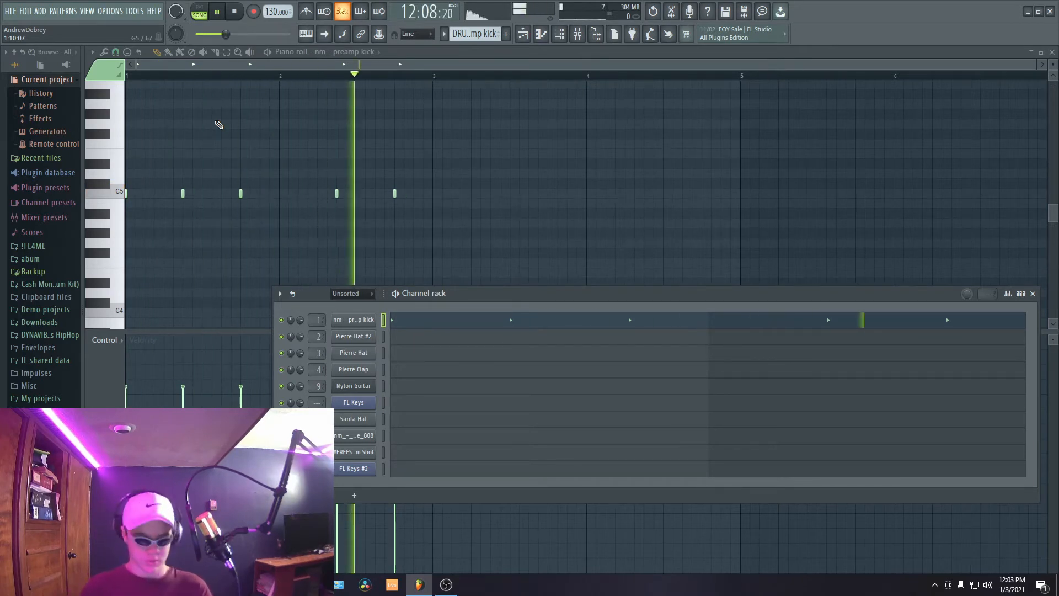
{"action": "key", "text": "space"}
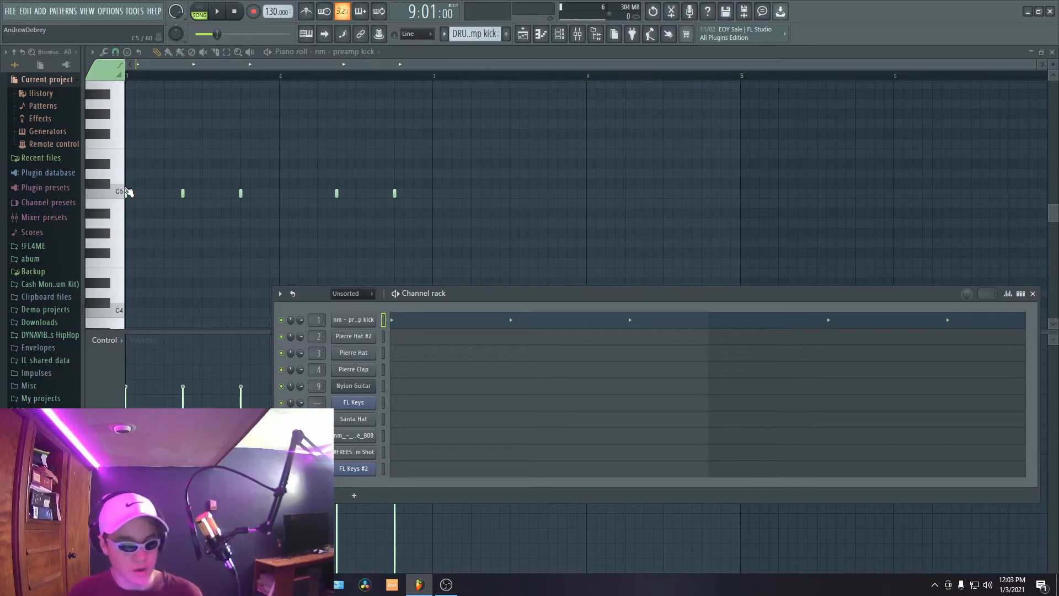
{"action": "scroll", "coordinate": [249, 201], "scroll_direction": "up", "scroll_amount": 3}
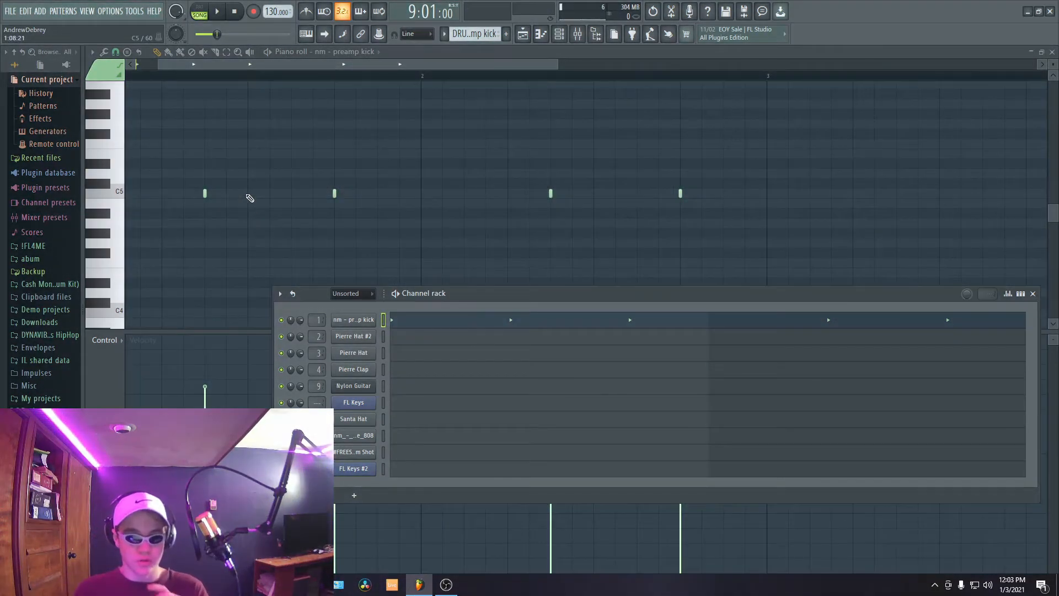
{"action": "scroll", "coordinate": [250, 193], "scroll_direction": "down", "scroll_amount": 3}
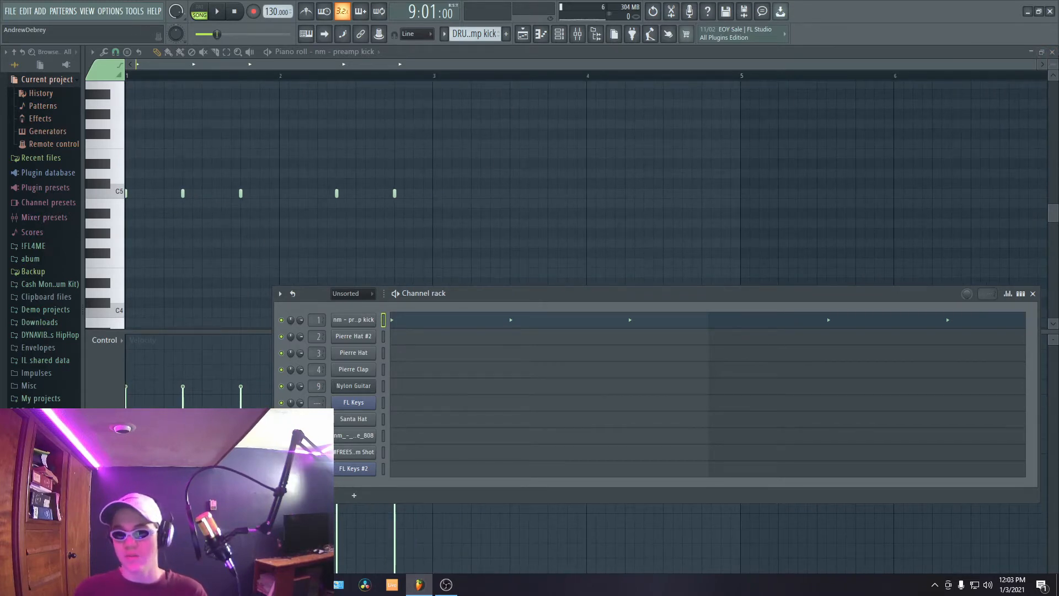
- Return to the playlist, unmute the clap clips on Track 6 and play them together with the Track 5 kick
{"action": "left_click", "coordinate": [1052, 51]}
{"action": "left_click", "coordinate": [1052, 51]}
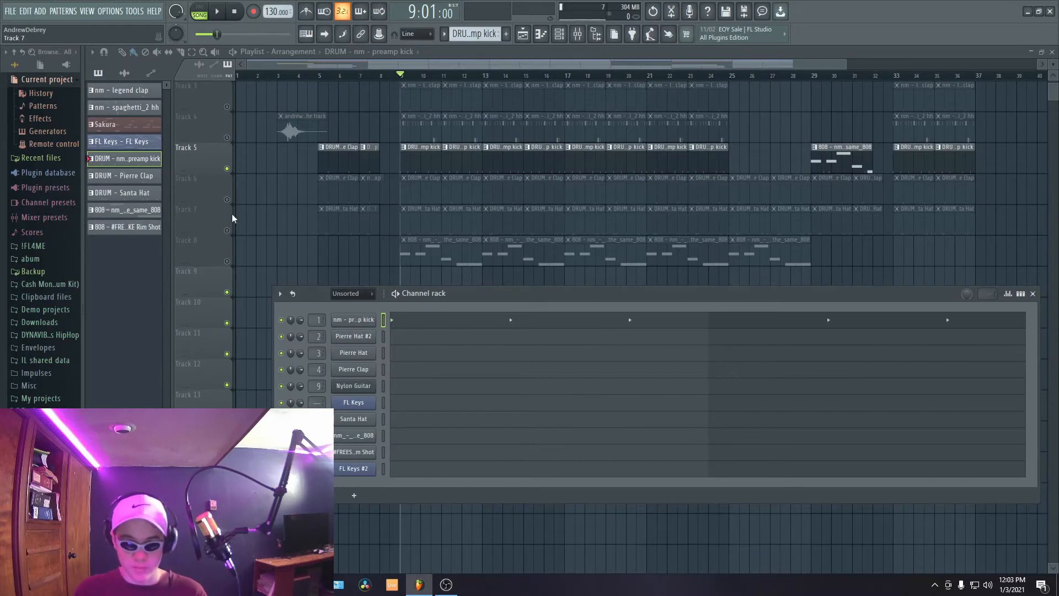
{"action": "left_click", "coordinate": [227, 200]}
{"action": "key", "text": "space"}
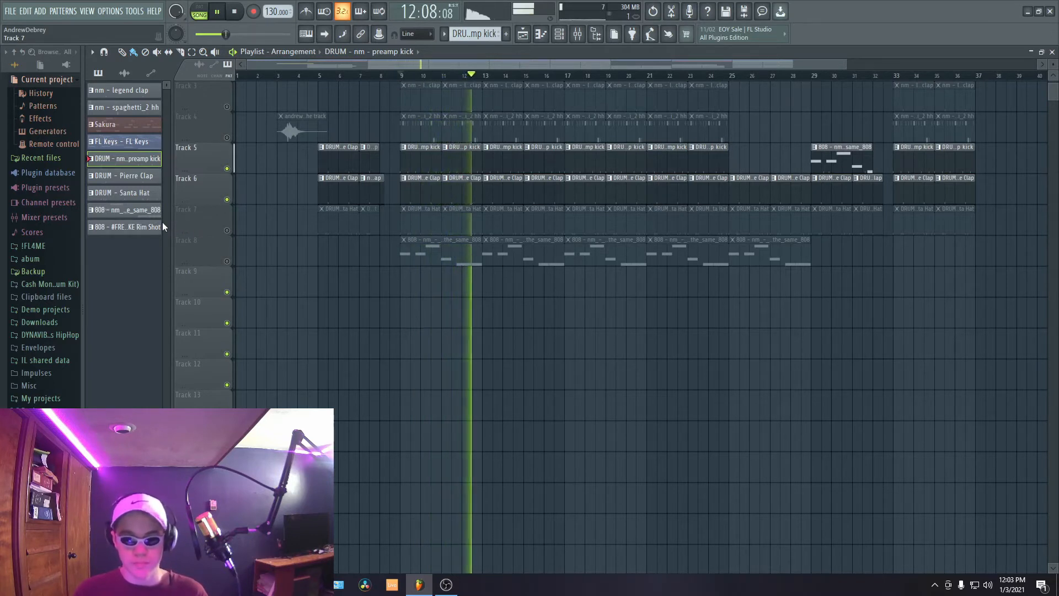
{"action": "key", "text": "space"}
- View the #FREESMOKE Rim Shot notes in the piano roll from bar 1 and clear the time selection
{"action": "key", "text": "F6"}
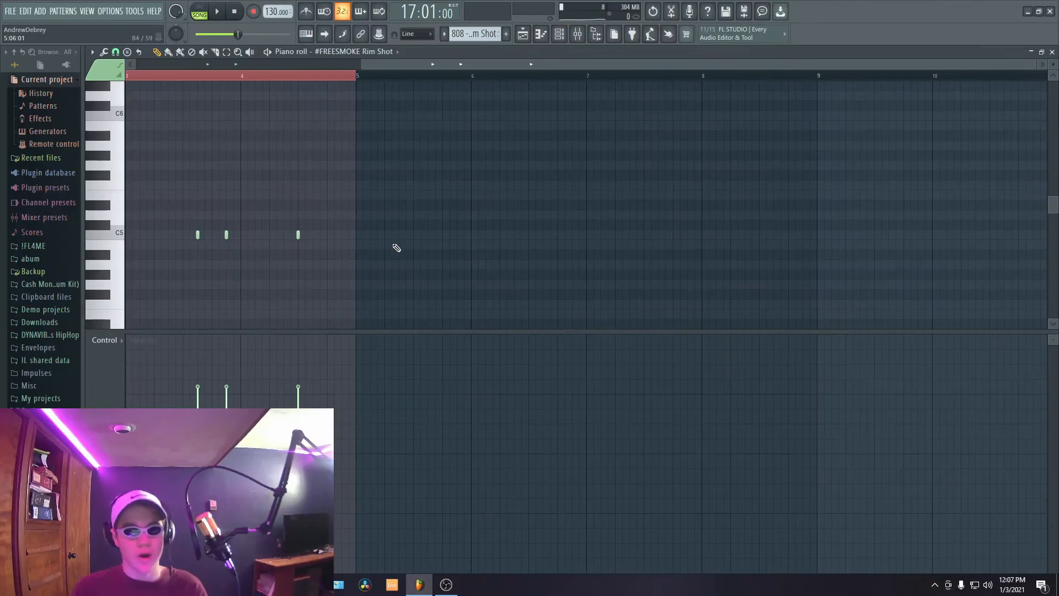
{"action": "key", "text": "ctrl+b"}
{"action": "double_click", "coordinate": [161, 75]}
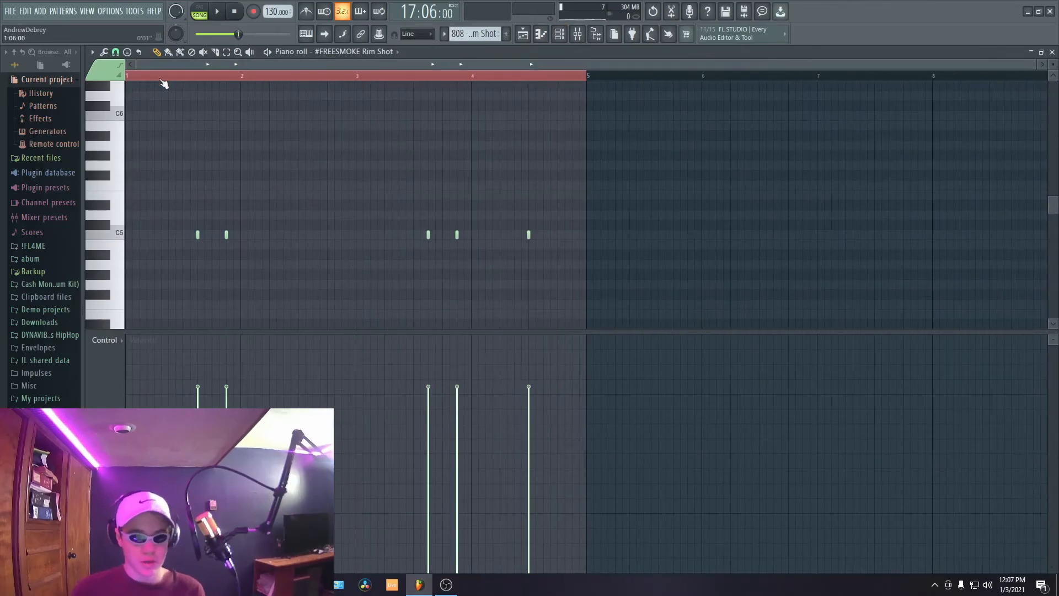
{"action": "left_click", "coordinate": [129, 77]}
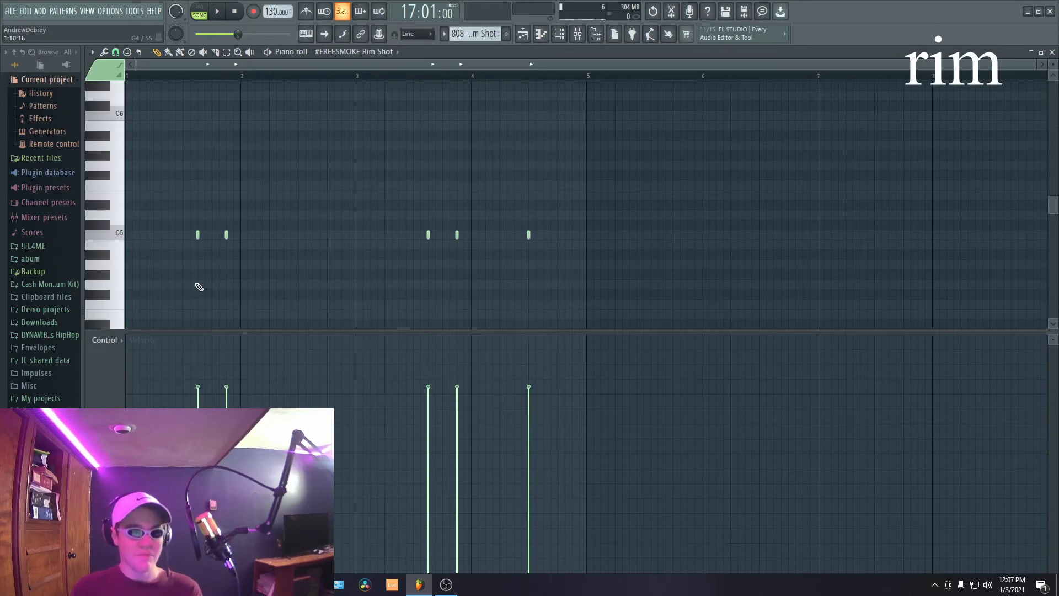
{"action": "left_click", "coordinate": [1052, 51]}
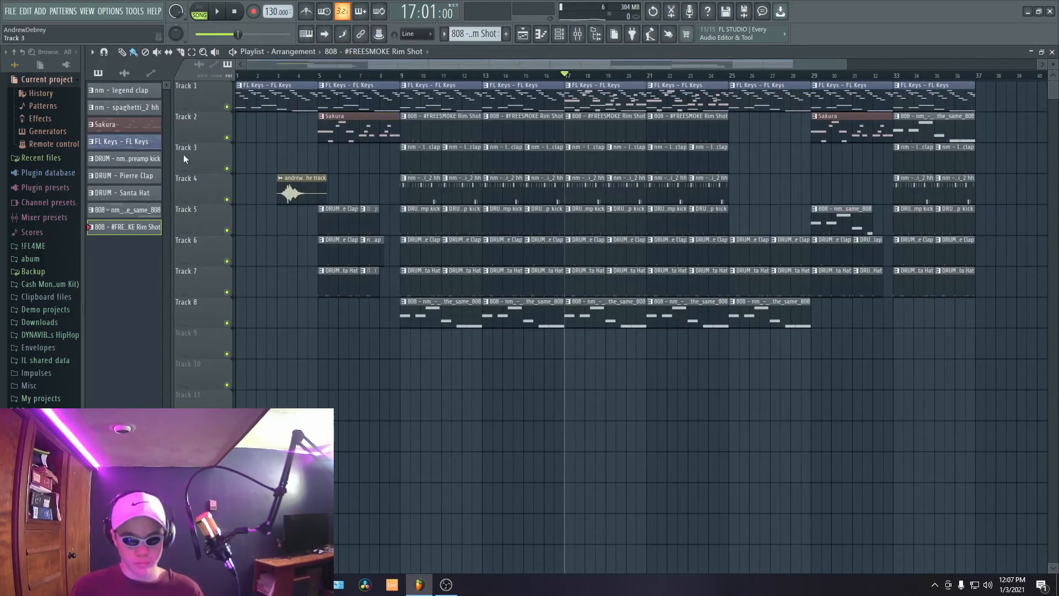
- Mute Tracks 3, 4 and 5, and view the nm_-_all_girls_are_the_same_808 notes in the piano roll
{"action": "left_click", "coordinate": [226, 168]}
{"action": "left_click", "coordinate": [231, 199]}
{"action": "left_click", "coordinate": [231, 231]}
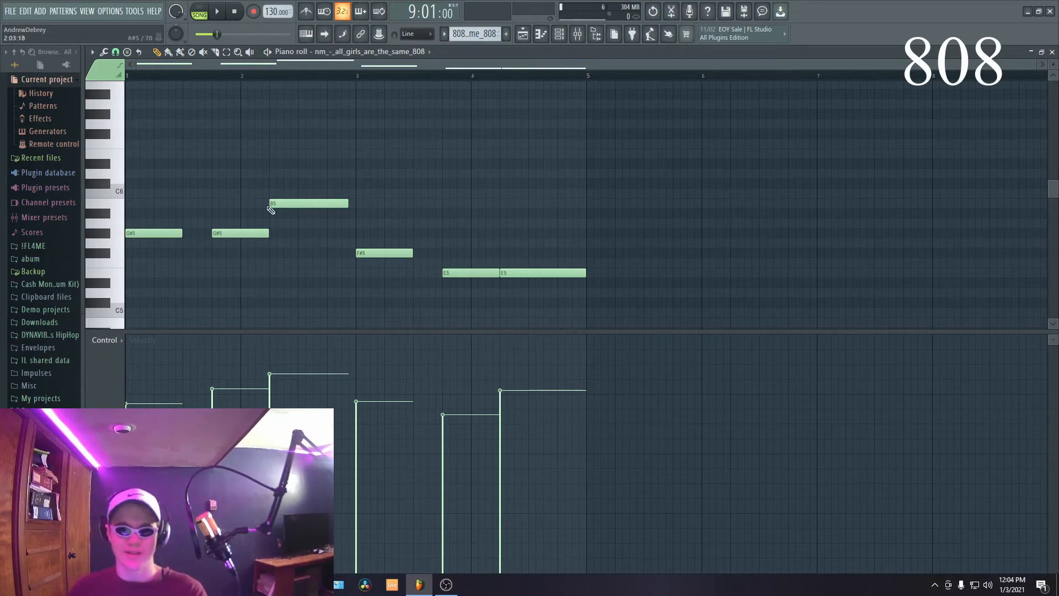
{"action": "left_click", "coordinate": [1052, 52]}
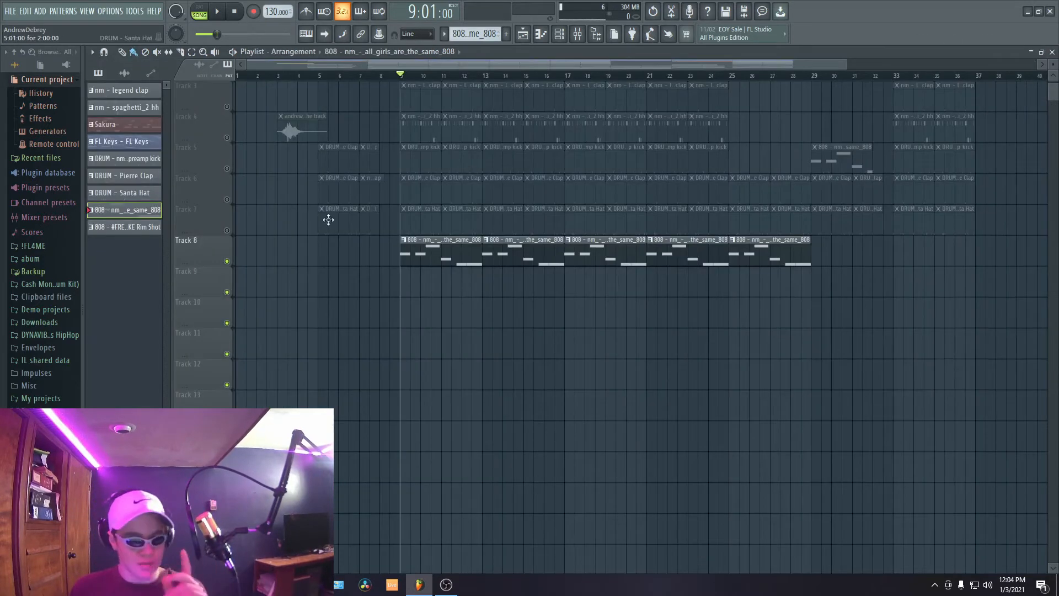
- Select and copy the low bass notes of the FL Keys melody, and return to the playlist
{"action": "scroll", "coordinate": [343, 232], "scroll_direction": "up", "scroll_amount": 2}
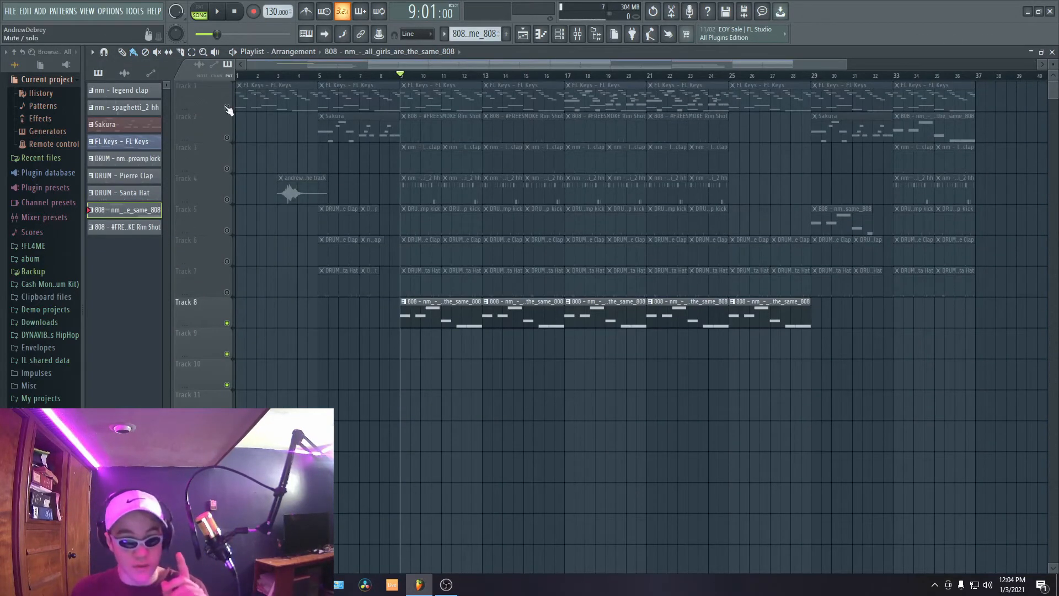
{"action": "double_click", "coordinate": [454, 98]}
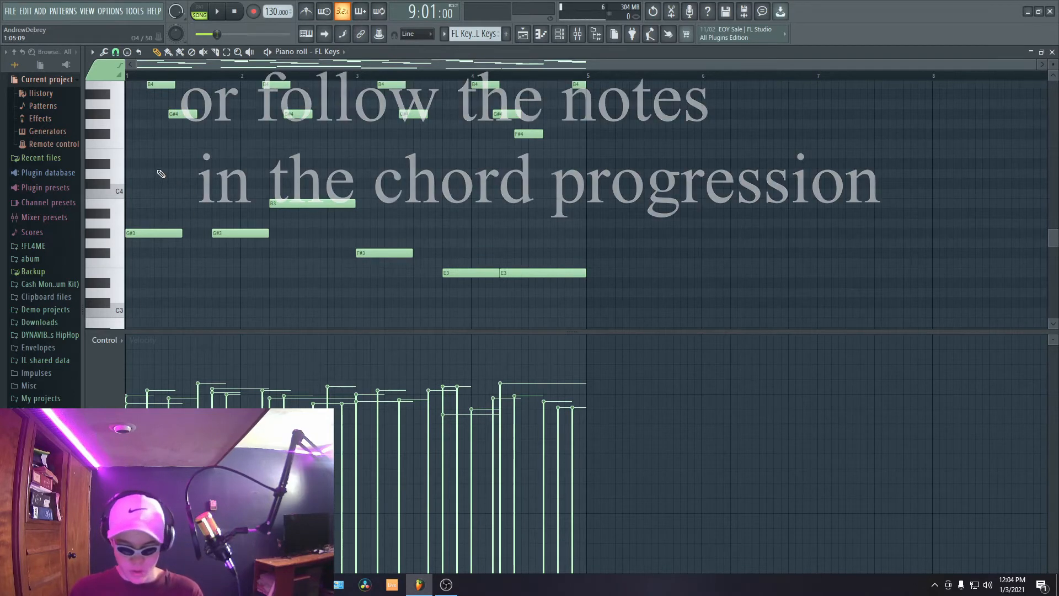
{"action": "left_click_drag", "start_coordinate": [159, 152], "coordinate": [601, 246]}
{"action": "scroll", "coordinate": [219, 111], "scroll_direction": "up", "scroll_amount": 4}
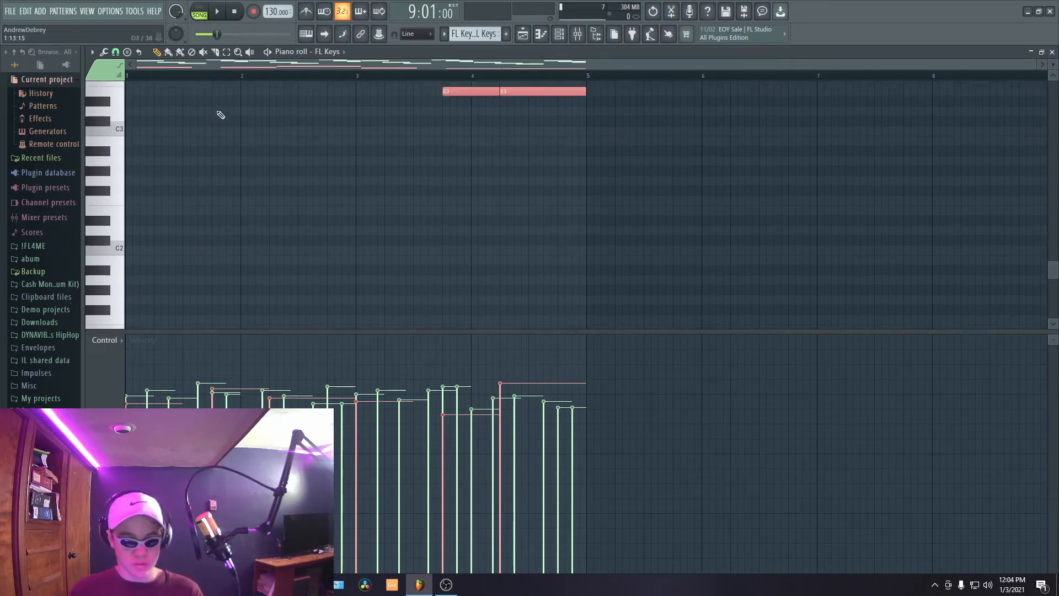
{"action": "scroll", "coordinate": [241, 149], "scroll_direction": "up", "scroll_amount": 5}
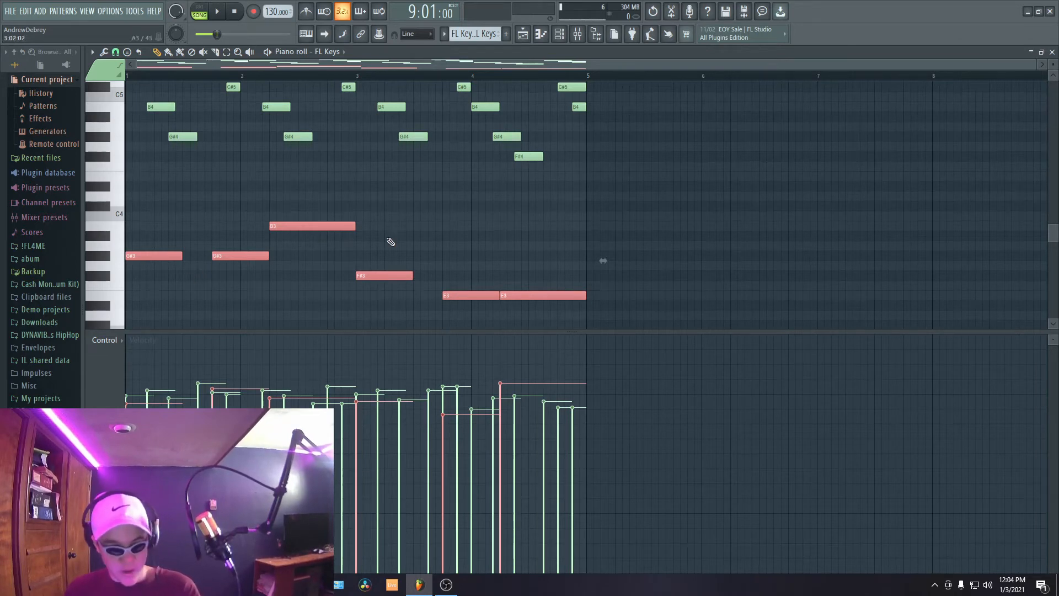
{"action": "left_click", "coordinate": [1051, 52]}
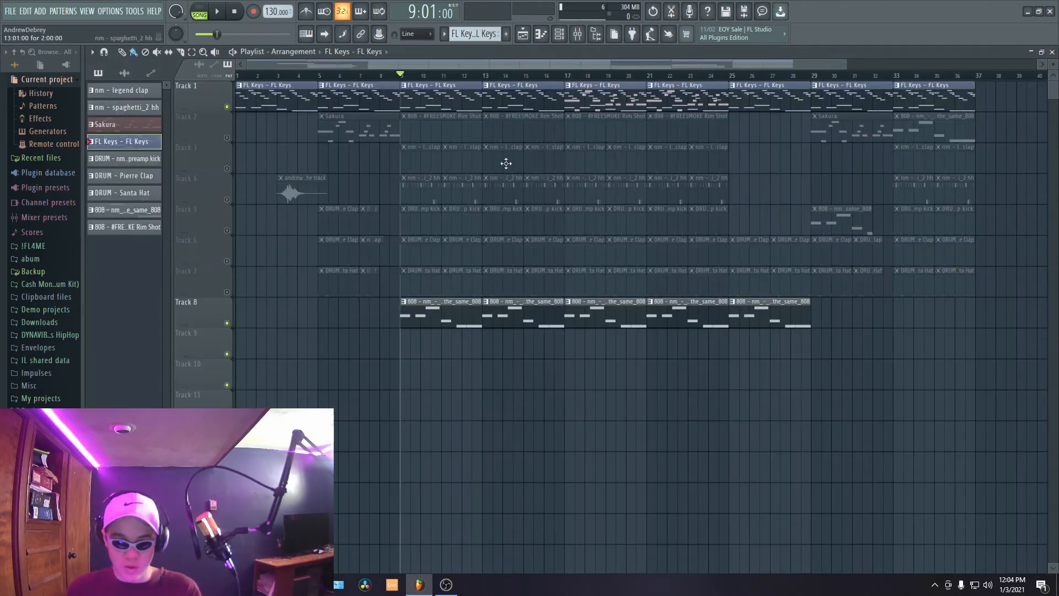
{"action": "left_click", "coordinate": [561, 33]}
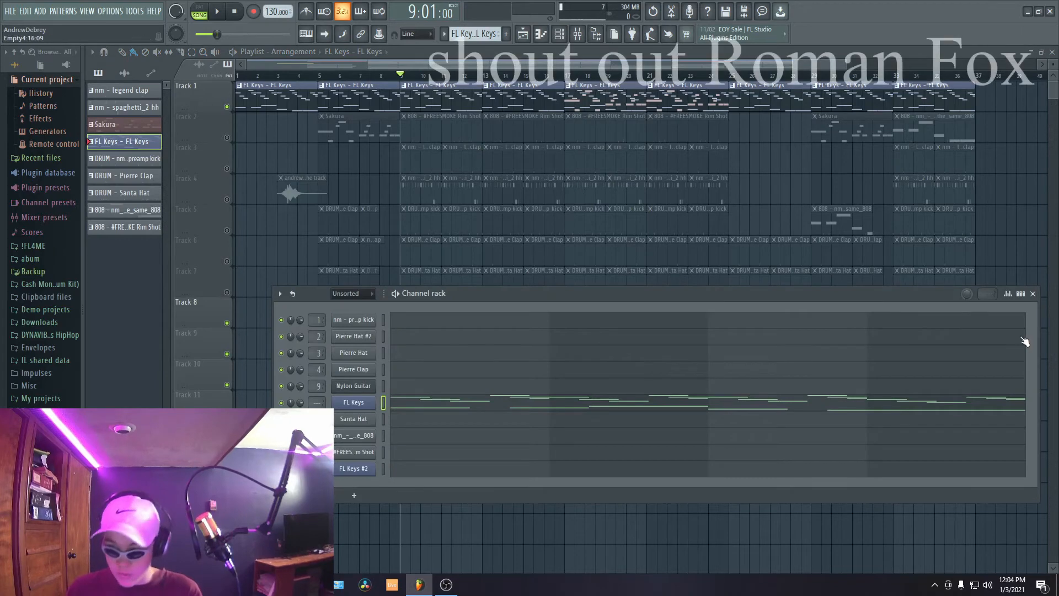
{"action": "left_click", "coordinate": [1038, 297]}
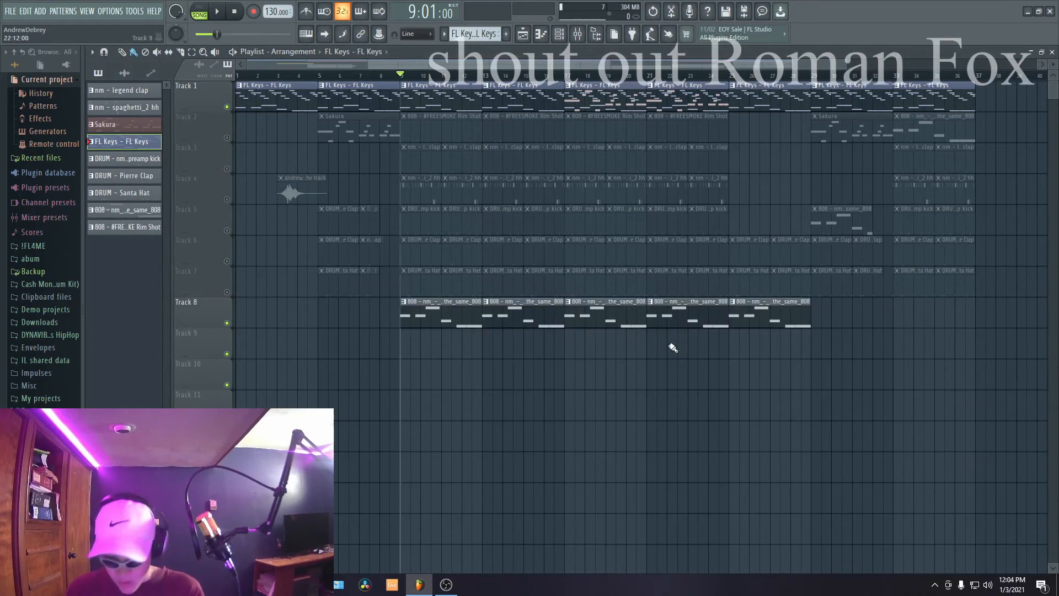
- Paste the copied bass notes into the nm_-_all_girls_are_the_same_808 piano roll and transpose them up two octaves
{"action": "left_click", "coordinate": [428, 325]}
{"action": "double_click", "coordinate": [428, 324]}
{"action": "scroll", "coordinate": [433, 298], "scroll_direction": "down", "scroll_amount": 3}
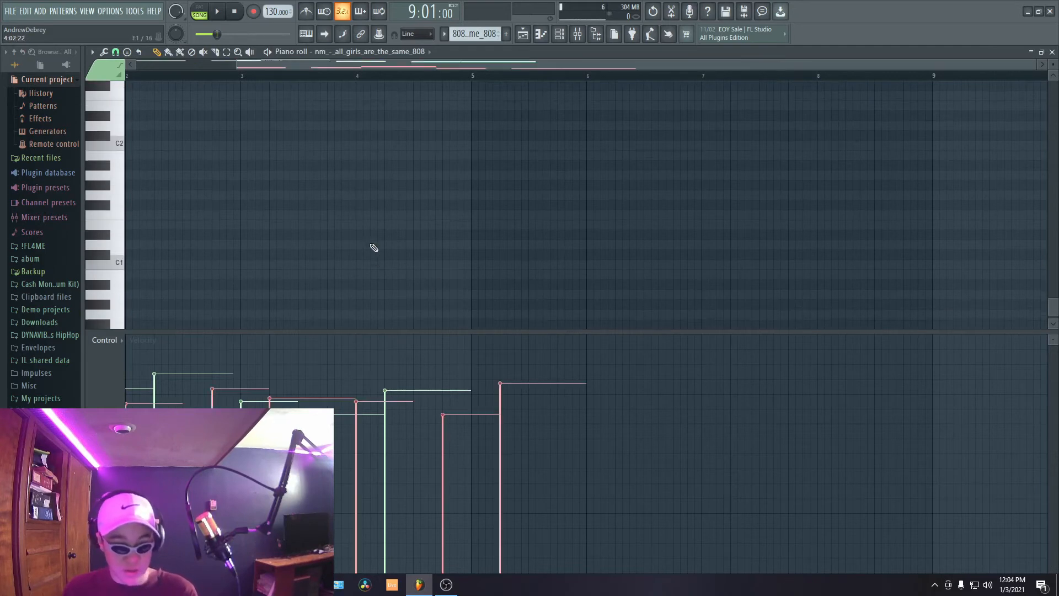
{"action": "scroll", "coordinate": [376, 270], "scroll_direction": "down", "scroll_amount": 3}
{"action": "scroll", "coordinate": [363, 238], "scroll_direction": "up", "scroll_amount": 8}
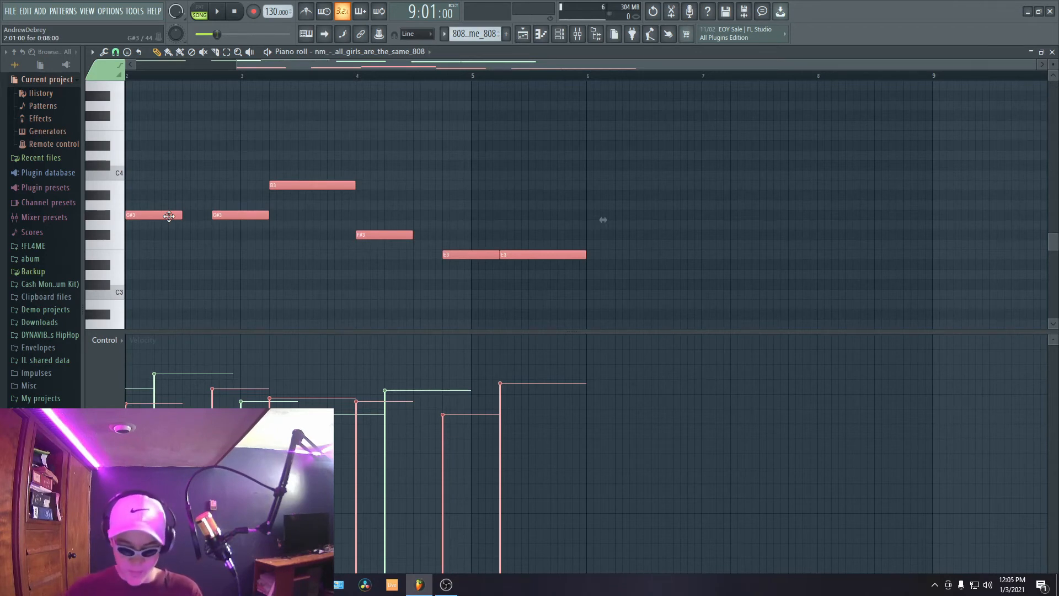
{"action": "key", "text": "ctrl+Up"}
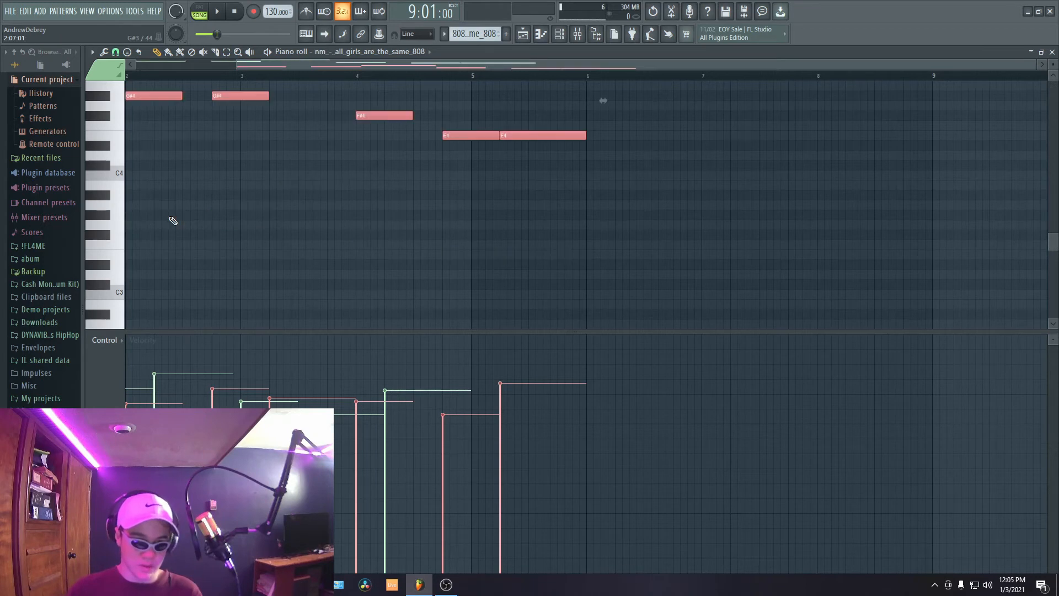
{"action": "key", "text": "ctrl+Up"}
{"action": "scroll", "coordinate": [165, 216], "scroll_direction": "up", "scroll_amount": 6}
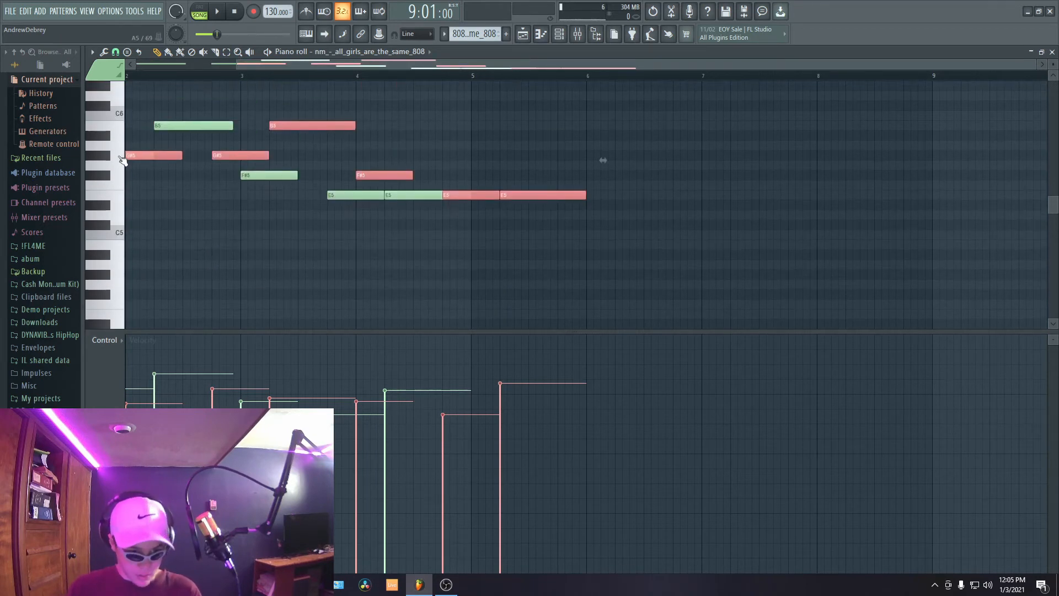
- Audition the piano key beside the first pasted note, and delete the pasted bass notes from the 808 pattern
{"action": "left_click", "coordinate": [123, 159]}
{"action": "left_click", "coordinate": [122, 164]}
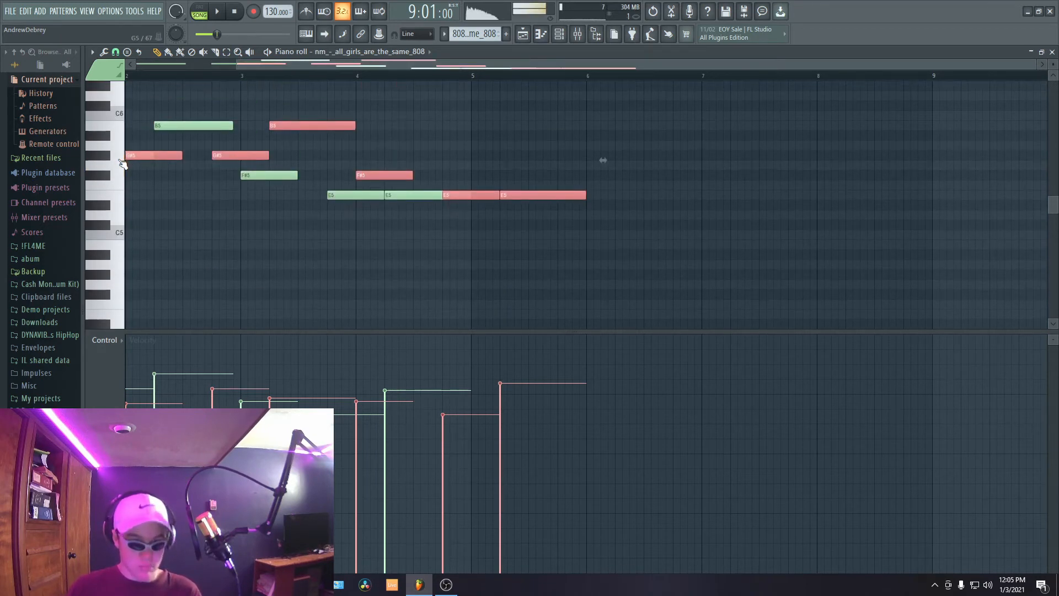
{"action": "key", "text": "Delete"}
{"action": "scroll", "coordinate": [286, 217], "scroll_direction": "left", "scroll_amount": 2}
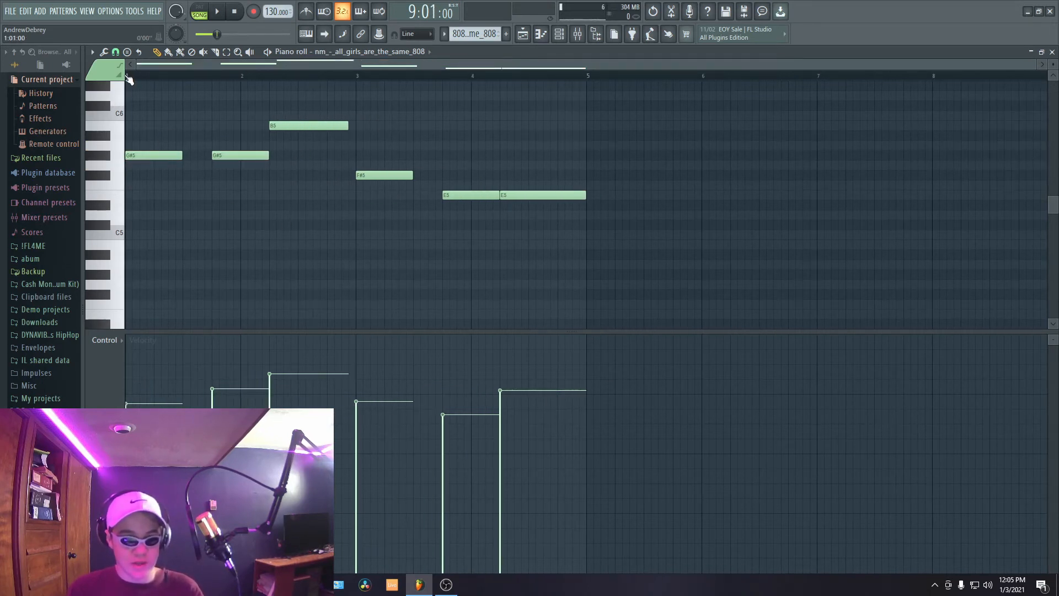
{"action": "left_click", "coordinate": [1051, 51]}
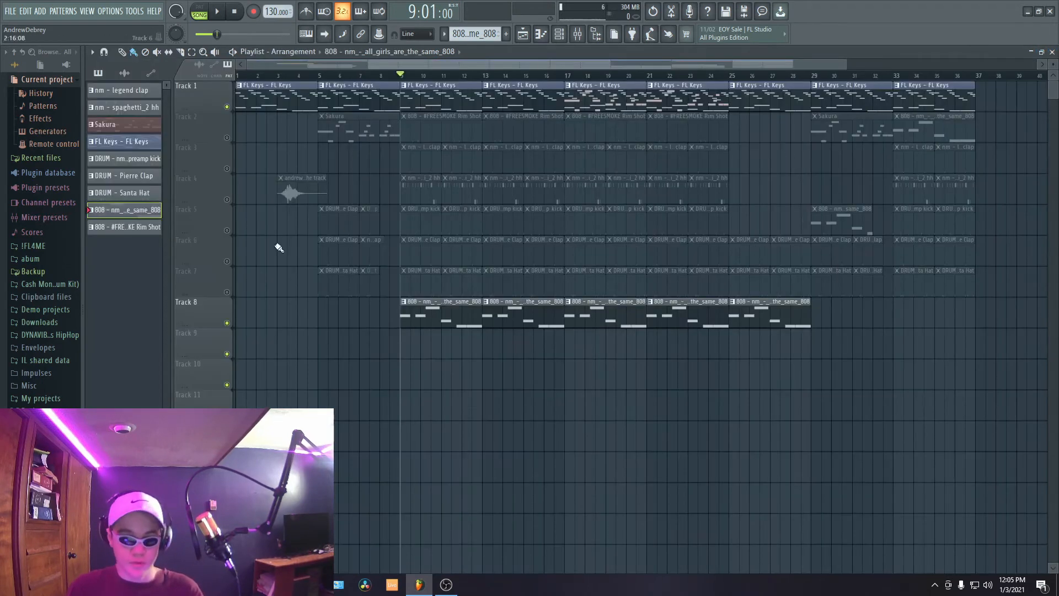
- Mute Track 1 to play the Track 8 808 alone, and inspect the 808 channel's Cut itself option
{"action": "left_click", "coordinate": [226, 107]}
{"action": "key", "text": "space"}
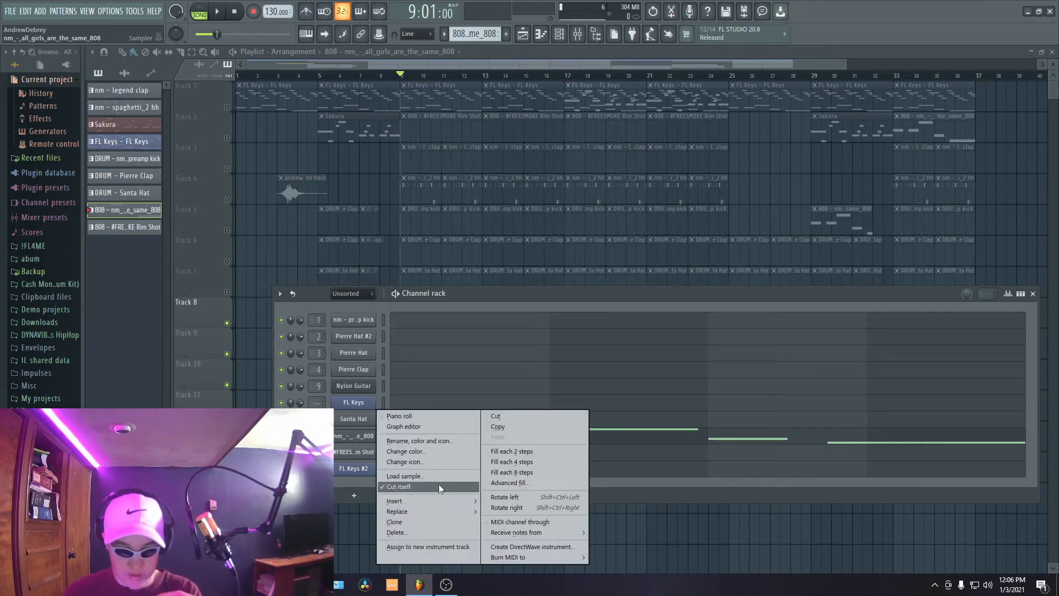
{"action": "left_click", "coordinate": [1034, 293]}
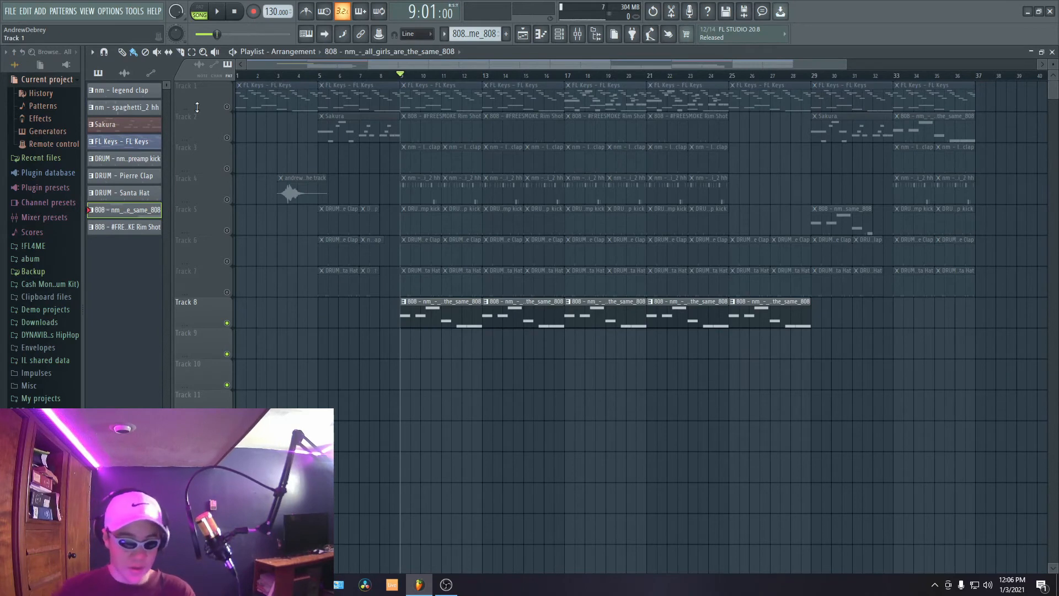
- Unmute the FL Keys melody on Track 1 and play it together with the Track 8 808
{"action": "left_click", "coordinate": [227, 107]}
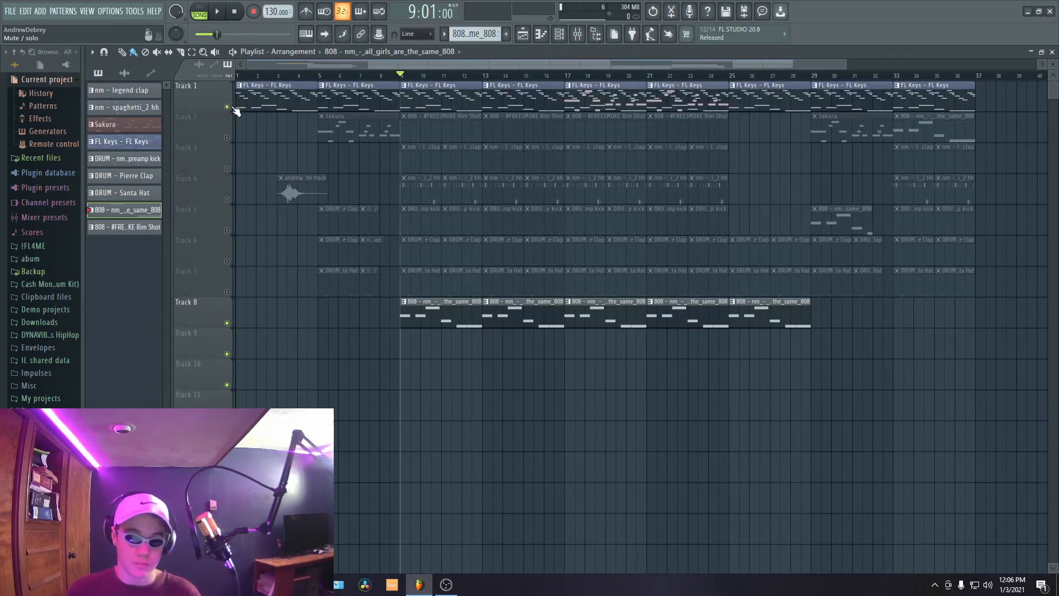
{"action": "key", "text": "space"}
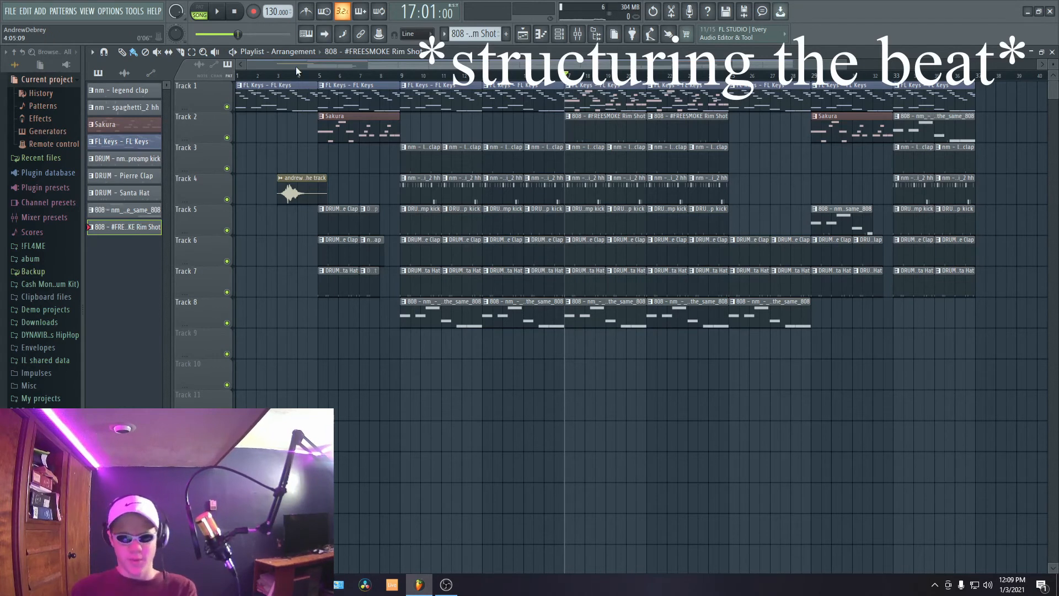
- Play the full arrangement from bar 1 and from bar 5, and move the playhead to bar 9
{"action": "left_click_drag", "start_coordinate": [255, 75], "coordinate": [190, 76]}
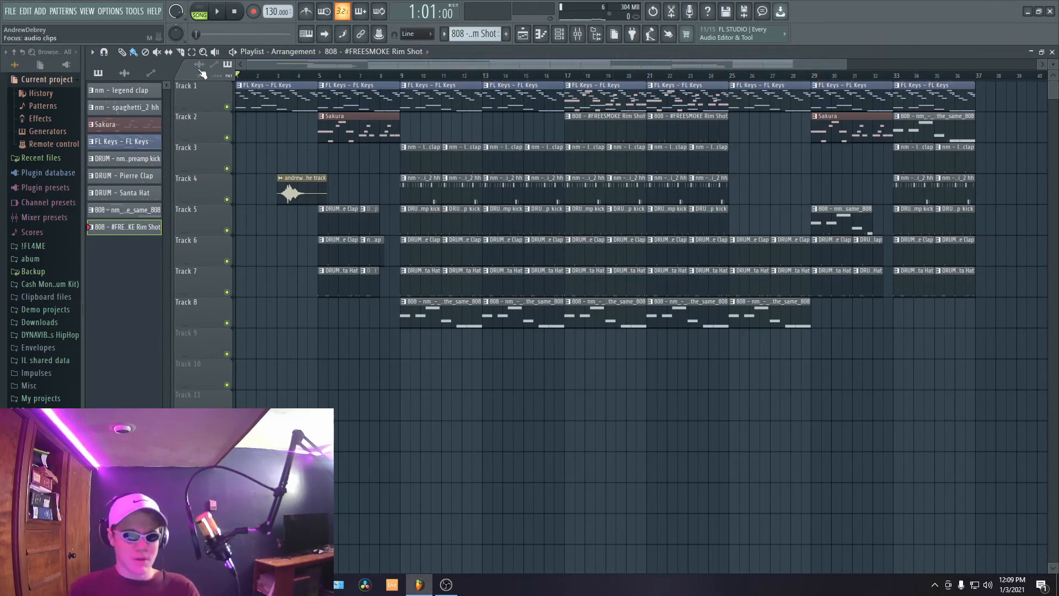
{"action": "key", "text": "space"}
{"action": "left_click", "coordinate": [320, 75]}
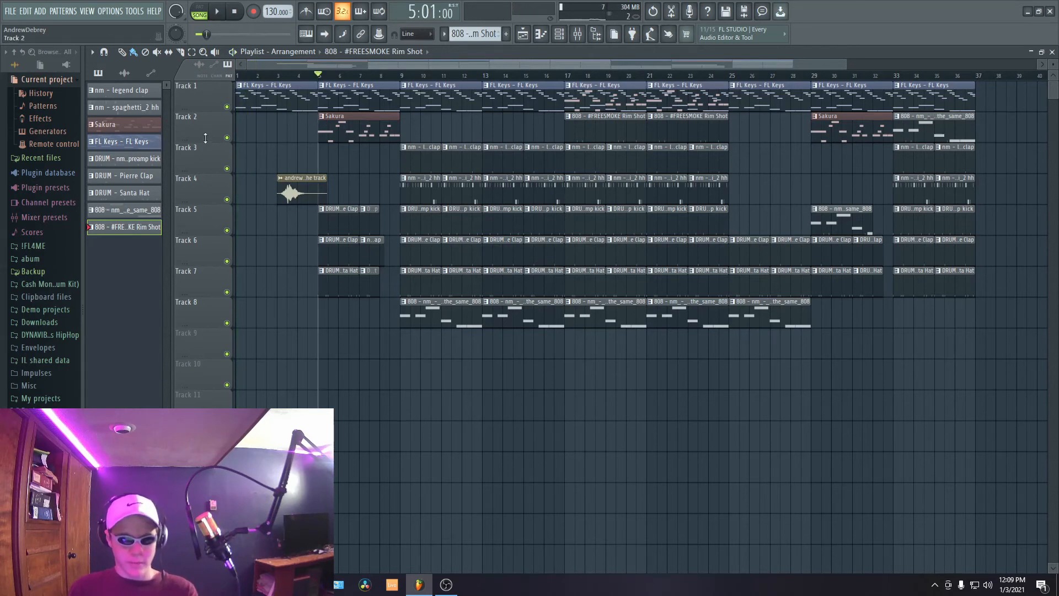
{"action": "key", "text": "space"}
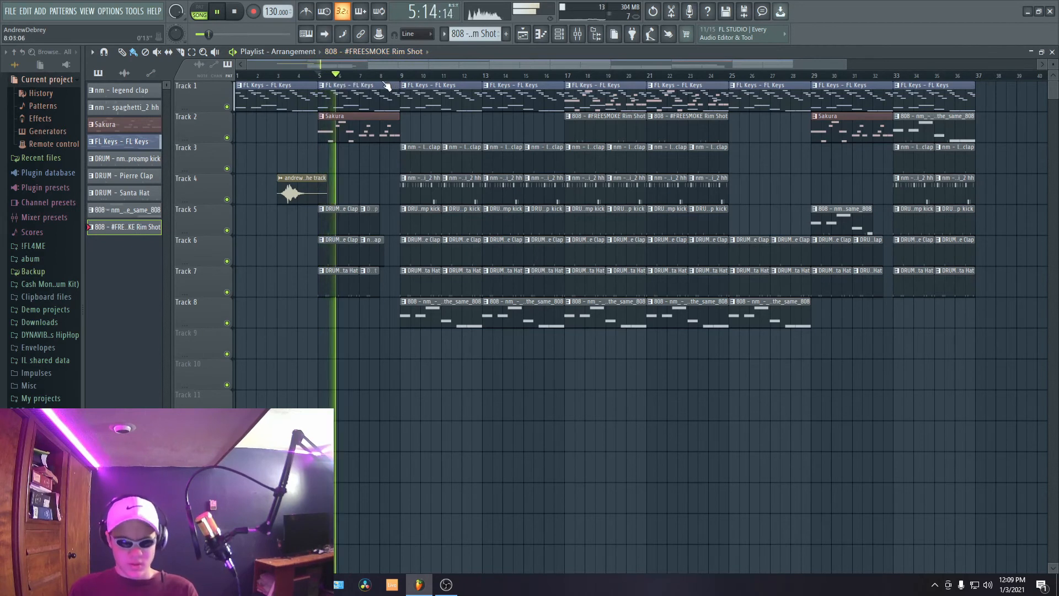
{"action": "key", "text": "space"}
{"action": "left_click", "coordinate": [393, 75]}
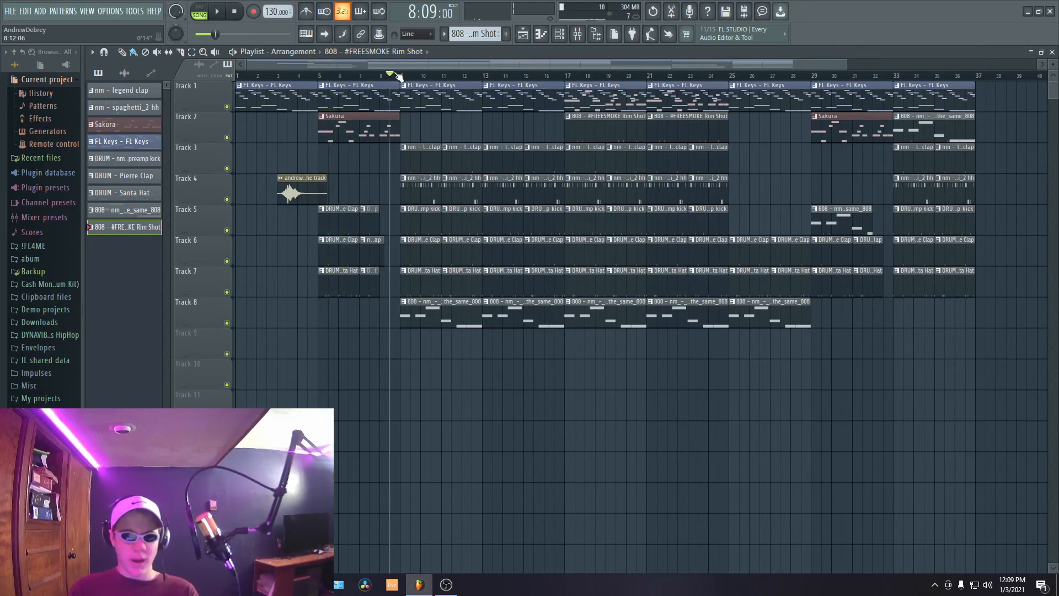
{"action": "left_click", "coordinate": [400, 76]}
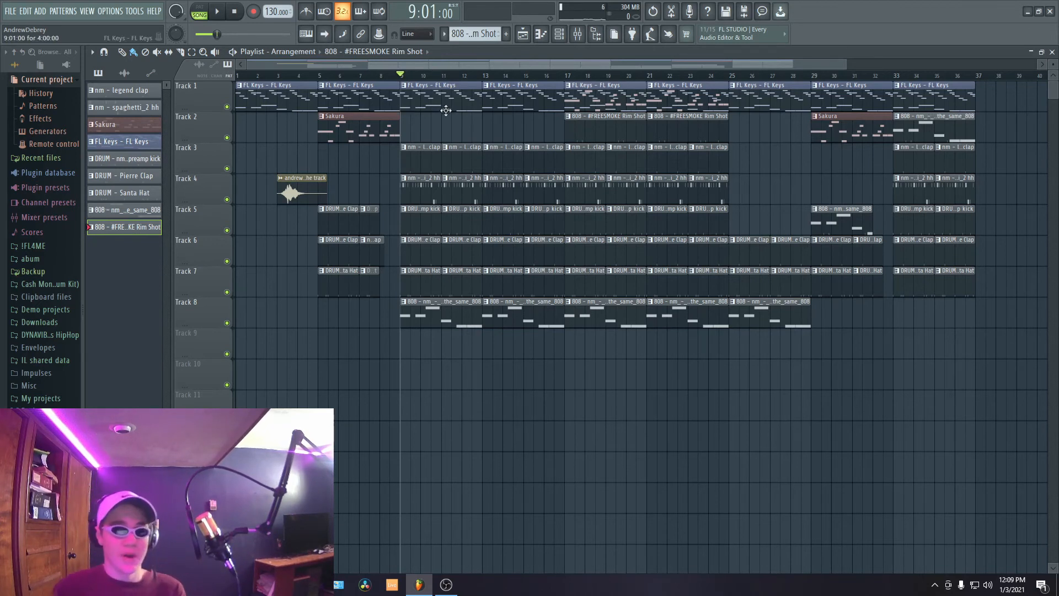
- Play the full arrangement from bar 9, and again from just before the rim shot section at bar 17
{"action": "left_click", "coordinate": [564, 76]}
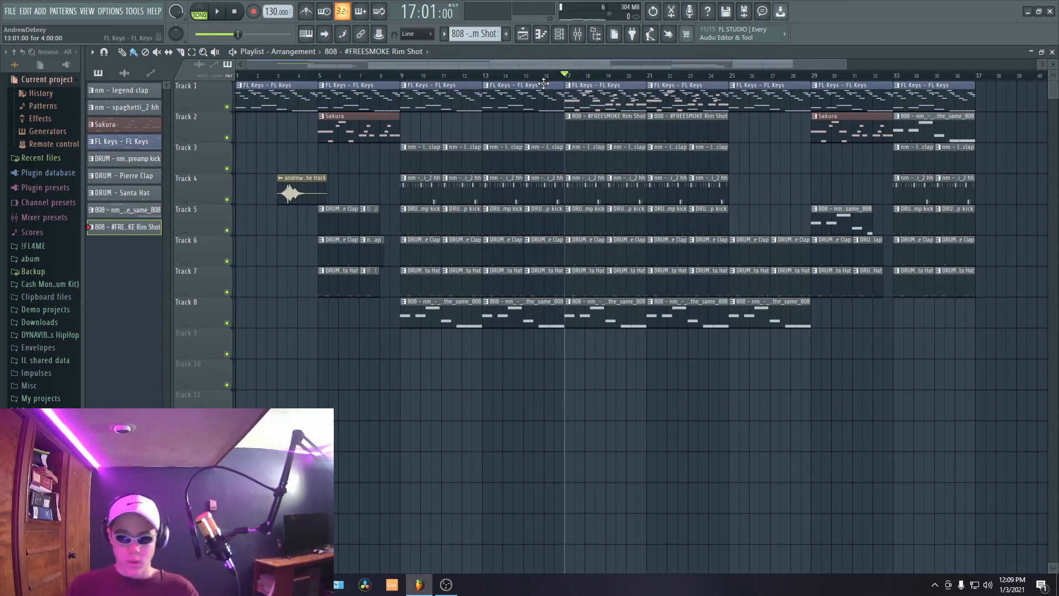
{"action": "left_click", "coordinate": [401, 75]}
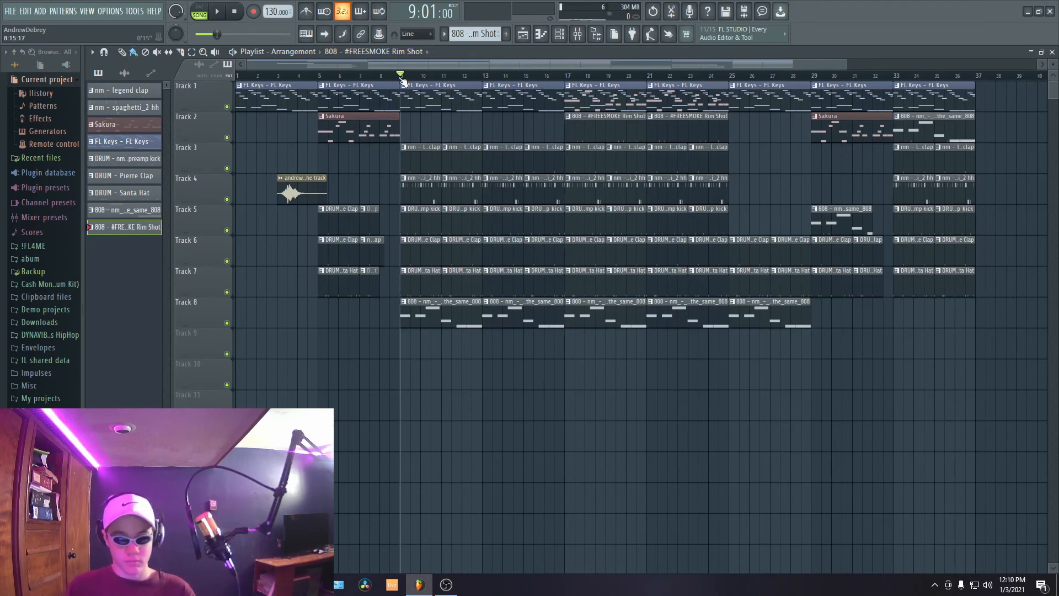
{"action": "key", "text": "space"}
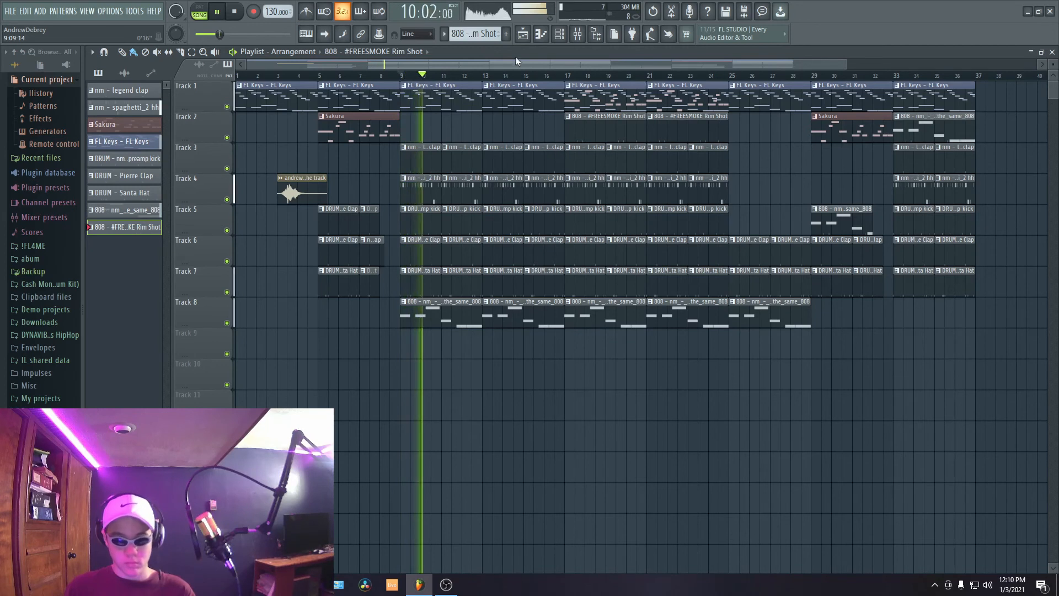
{"action": "key", "text": "space"}
{"action": "left_click", "coordinate": [554, 76]}
{"action": "key", "text": "space"}
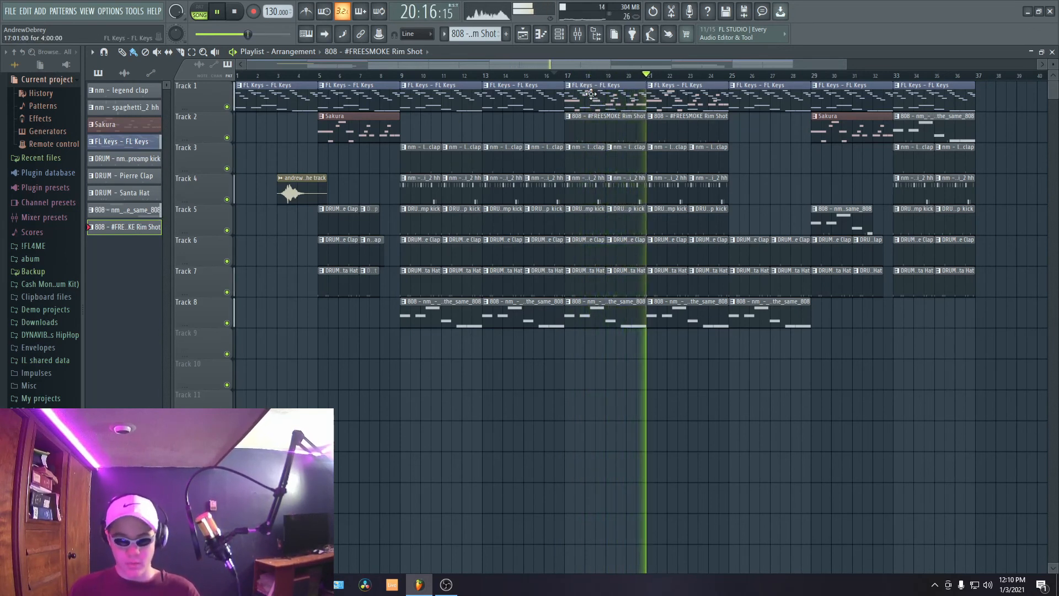
{"action": "key", "text": "space"}
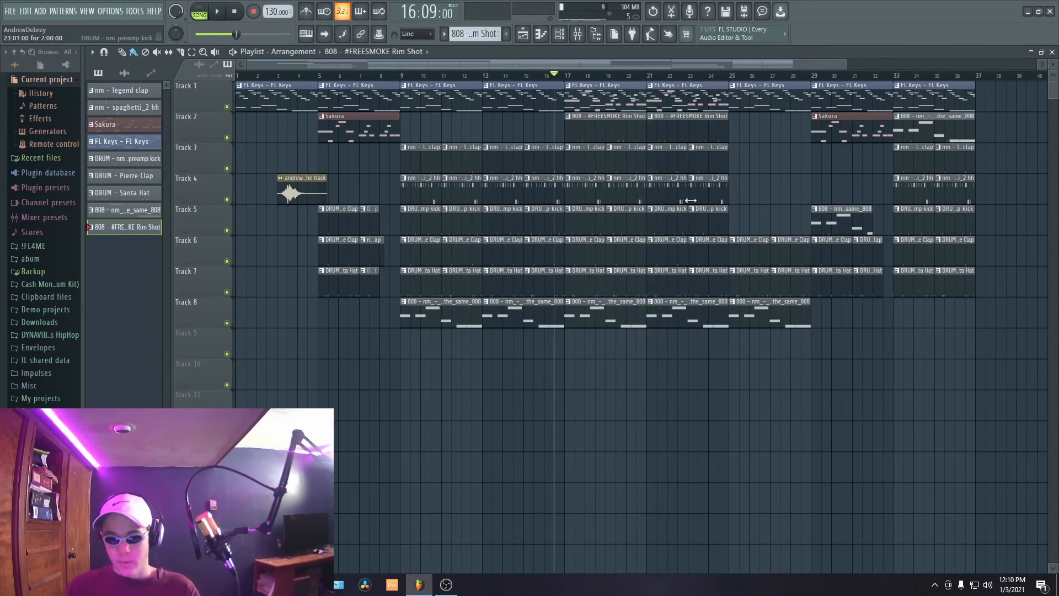
- Play the stripped-down section from bar 25, where the clap, hi-hat and kick patterns drop out
{"action": "left_click", "coordinate": [725, 77]}
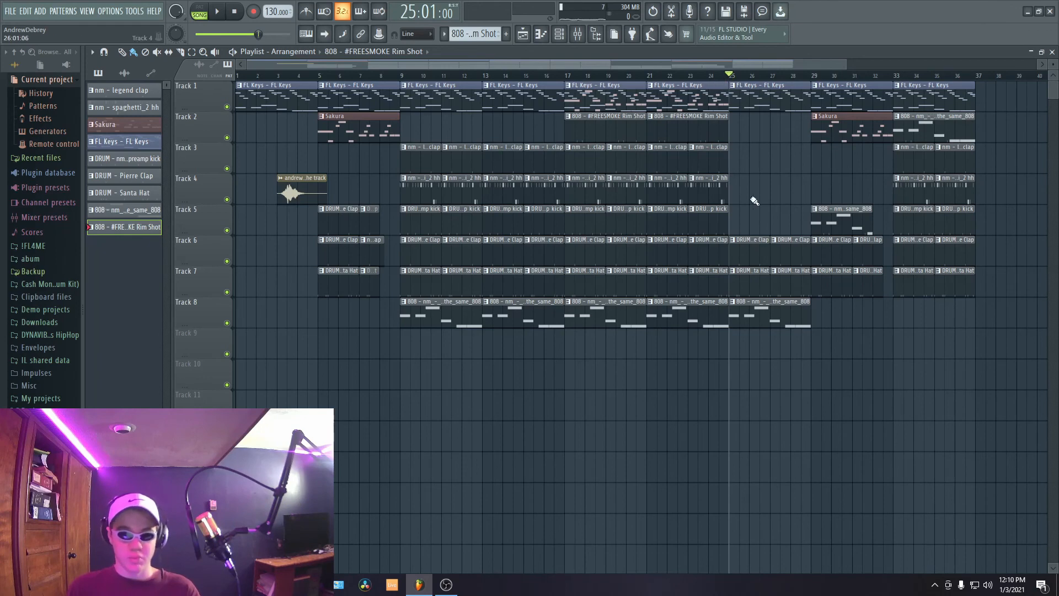
{"action": "key", "text": "space"}
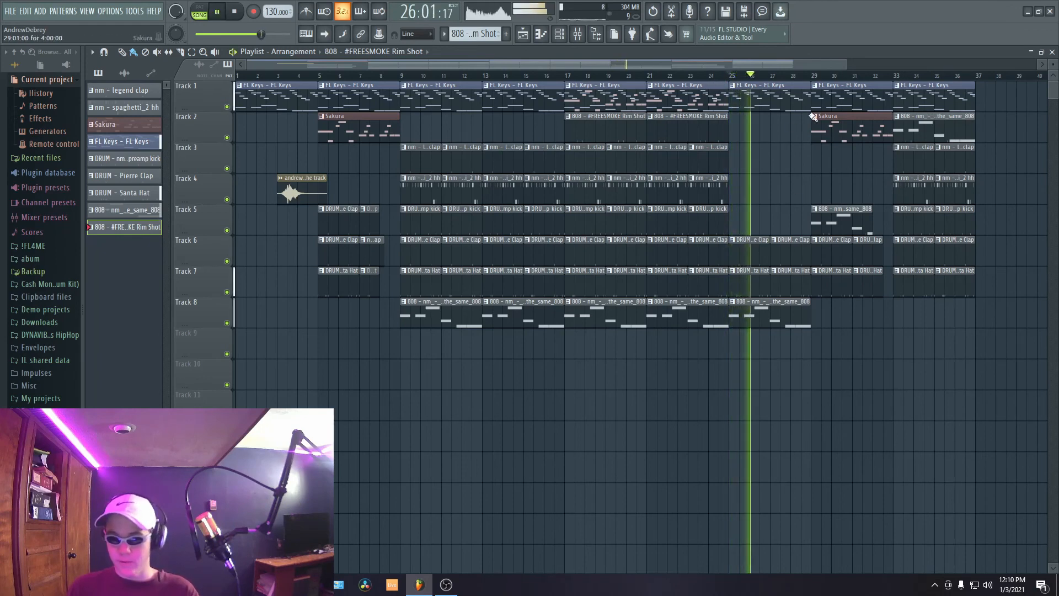
{"action": "scroll", "coordinate": [690, 350], "scroll_direction": "down", "scroll_amount": 3}
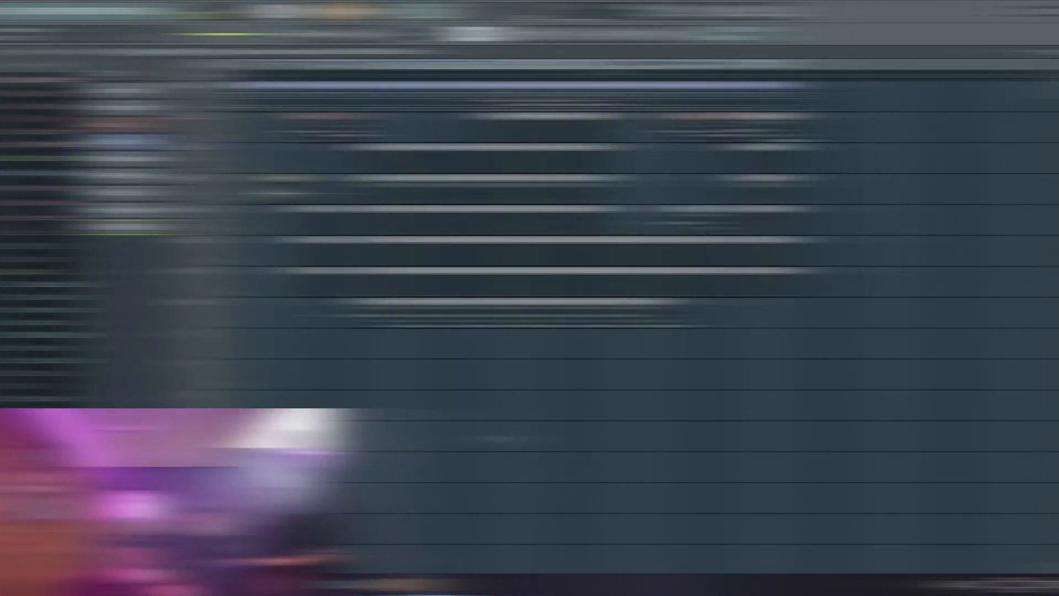